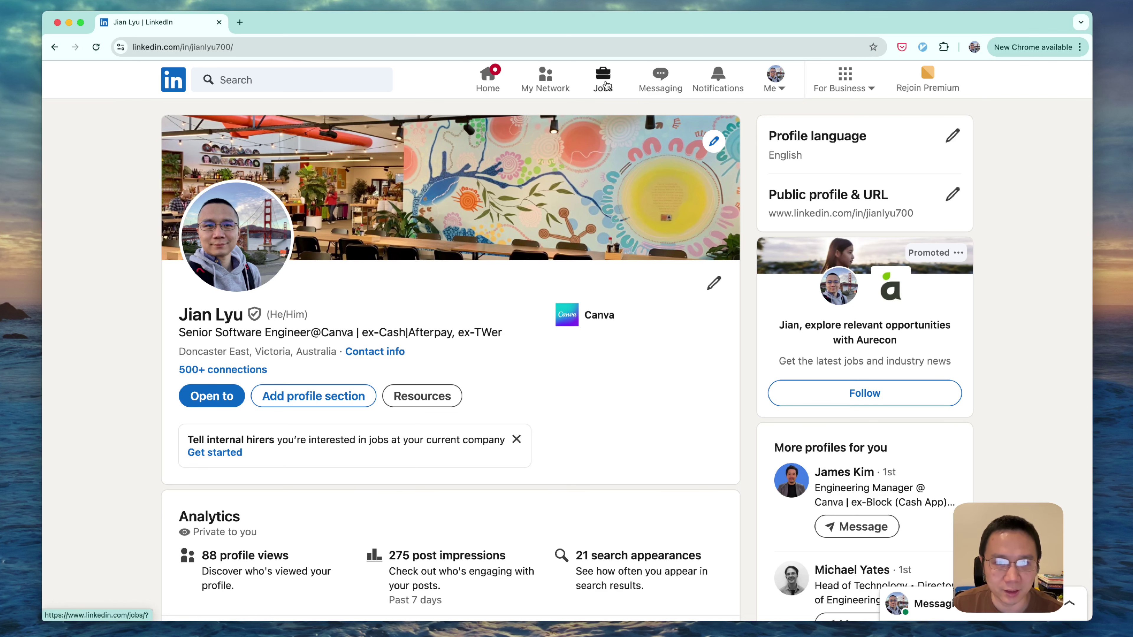
Open the Jobs page in a new browser tab and go to its interview preparation questions
{"action": "left_click", "coordinate": [605, 86], "text": "super"}
{"action": "left_click", "coordinate": [269, 22]}
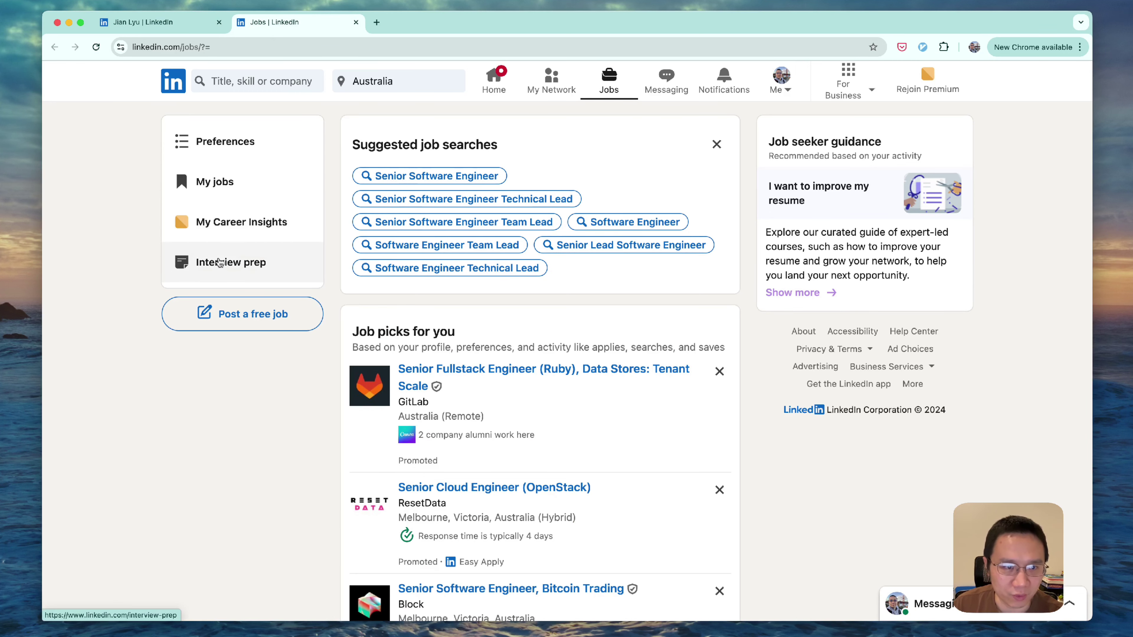
{"action": "left_click", "coordinate": [219, 263]}
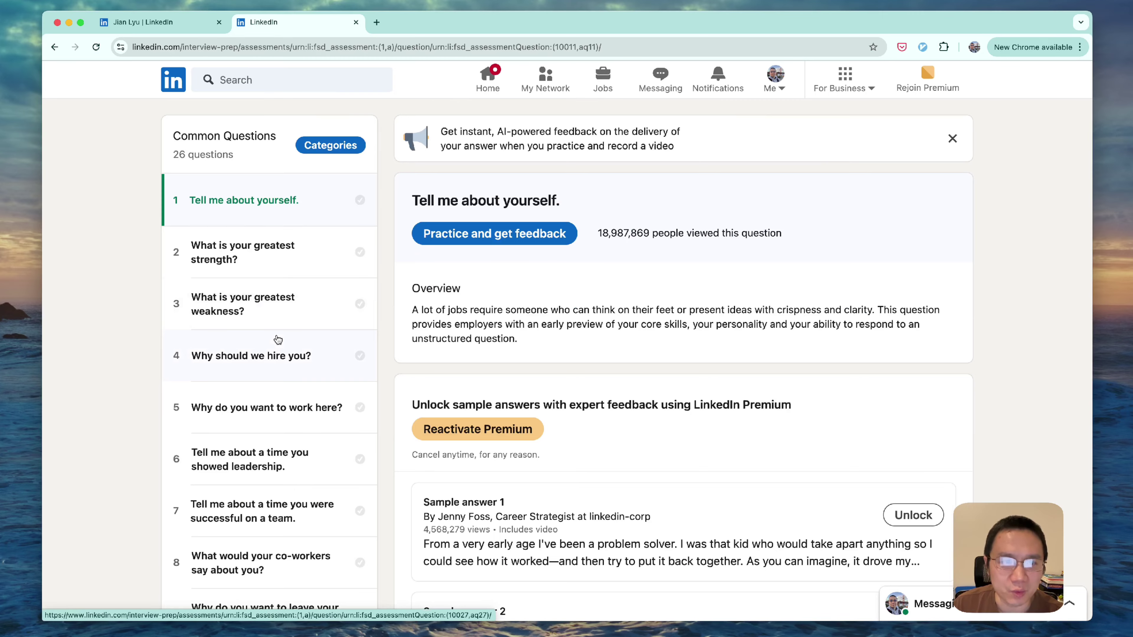
Look through the list of common interview questions and the sample answers, answer framework and tips for "Tell me about yourself."
{"action": "scroll", "coordinate": [216, 204], "scroll_direction": "down", "scroll_amount": 15}
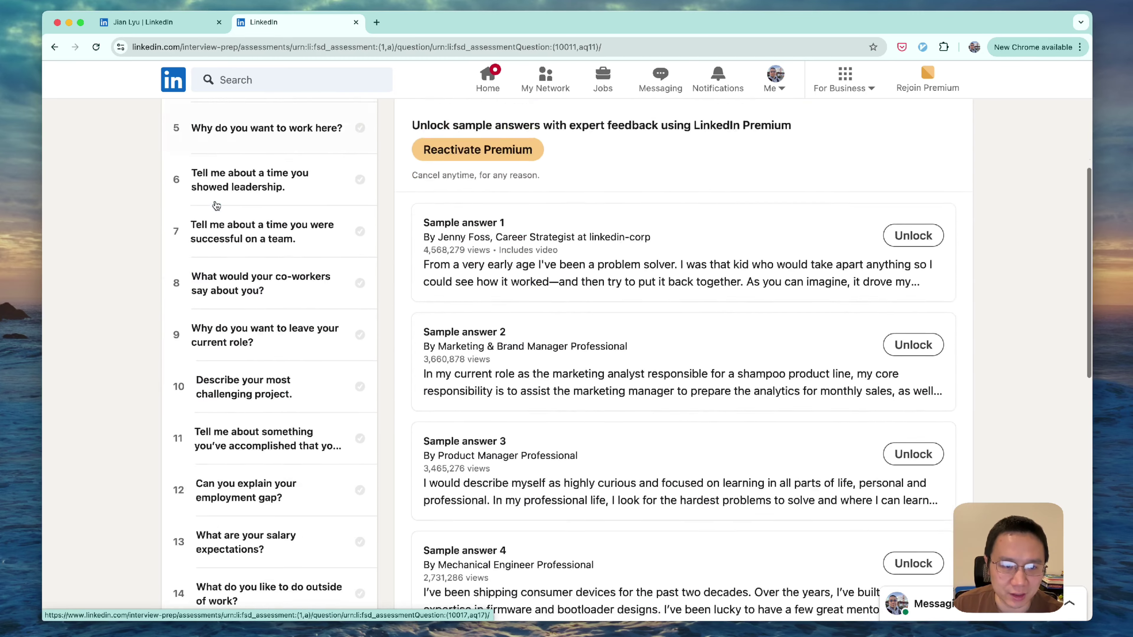
{"action": "scroll", "coordinate": [217, 204], "scroll_direction": "down", "scroll_amount": 3}
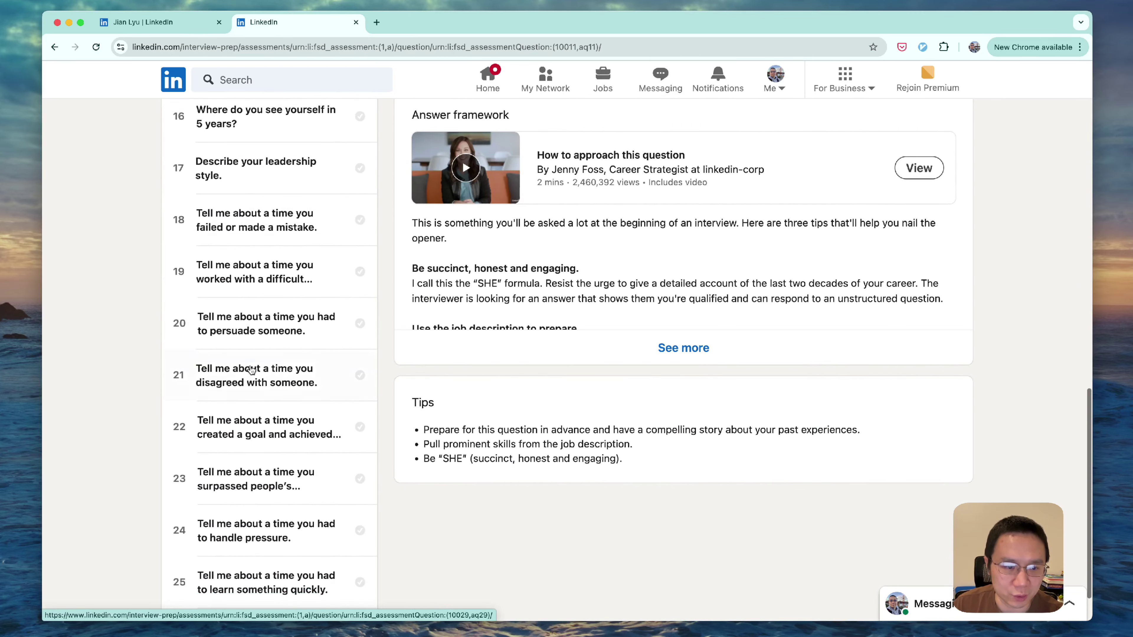
{"action": "scroll", "coordinate": [251, 370], "scroll_direction": "up", "scroll_amount": 18}
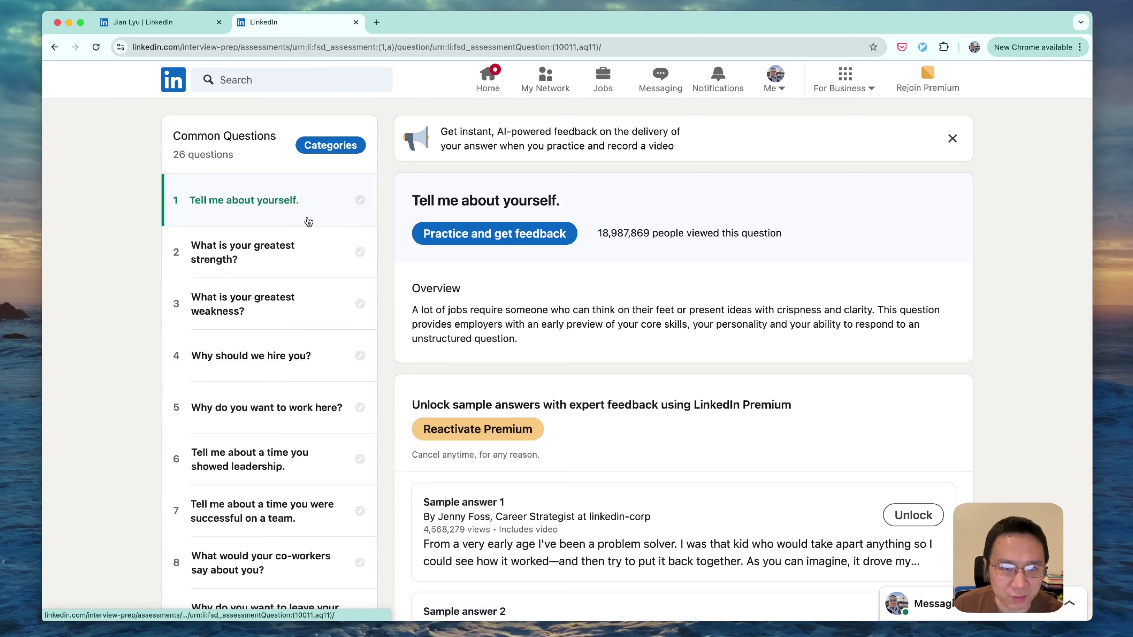
{"action": "scroll", "coordinate": [714, 334], "scroll_direction": "down", "scroll_amount": 10}
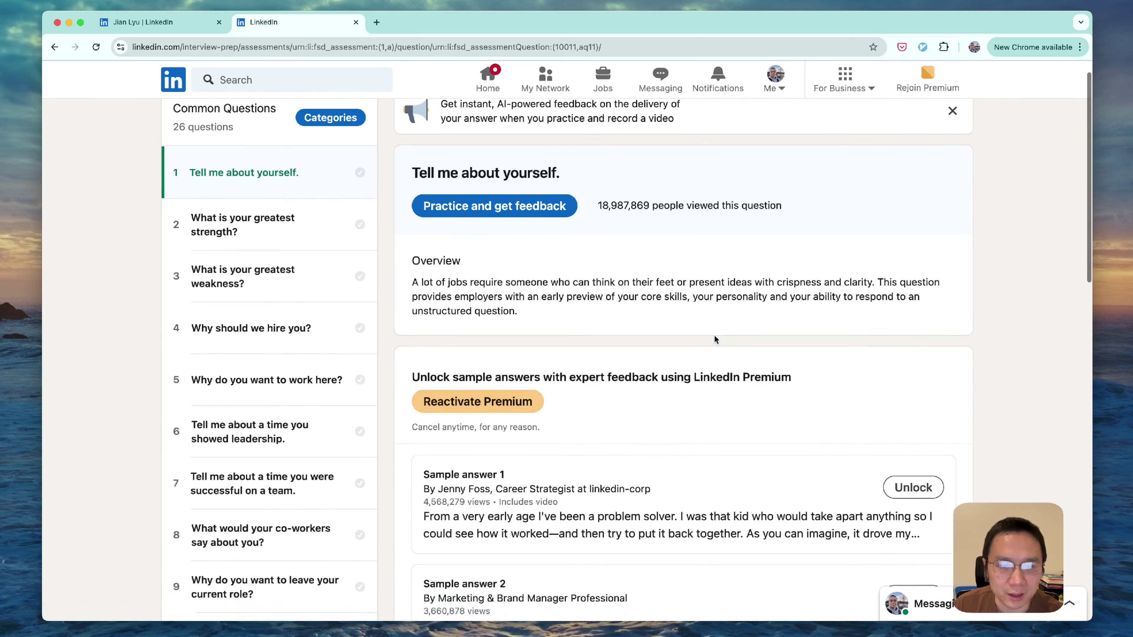
{"action": "scroll", "coordinate": [714, 339], "scroll_direction": "down", "scroll_amount": 5}
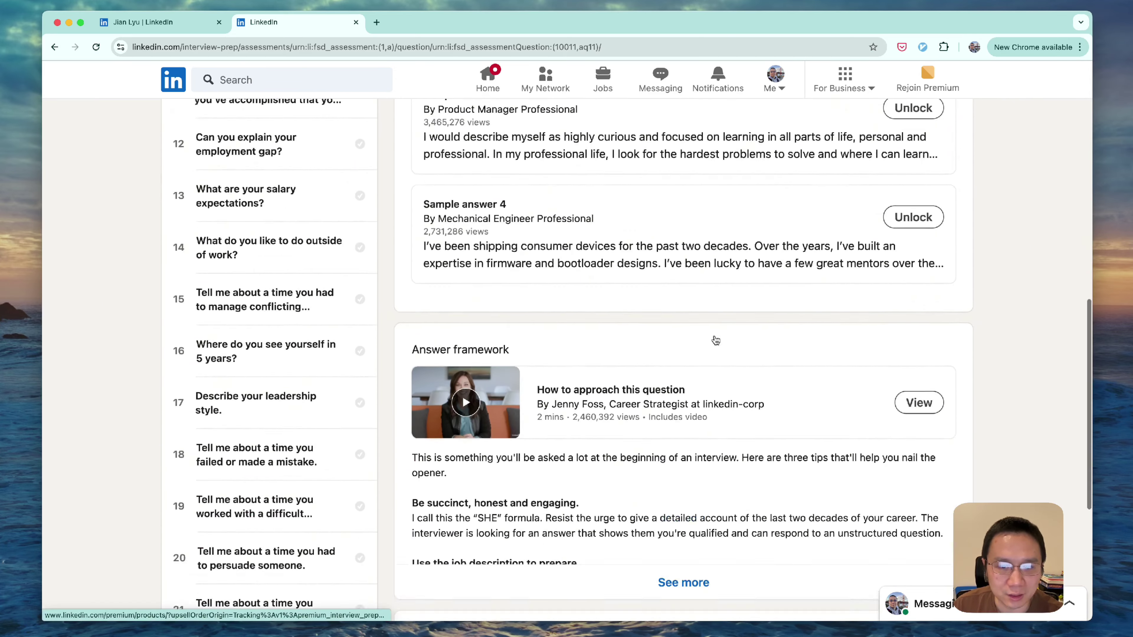
{"action": "scroll", "coordinate": [662, 250], "scroll_direction": "up", "scroll_amount": 15}
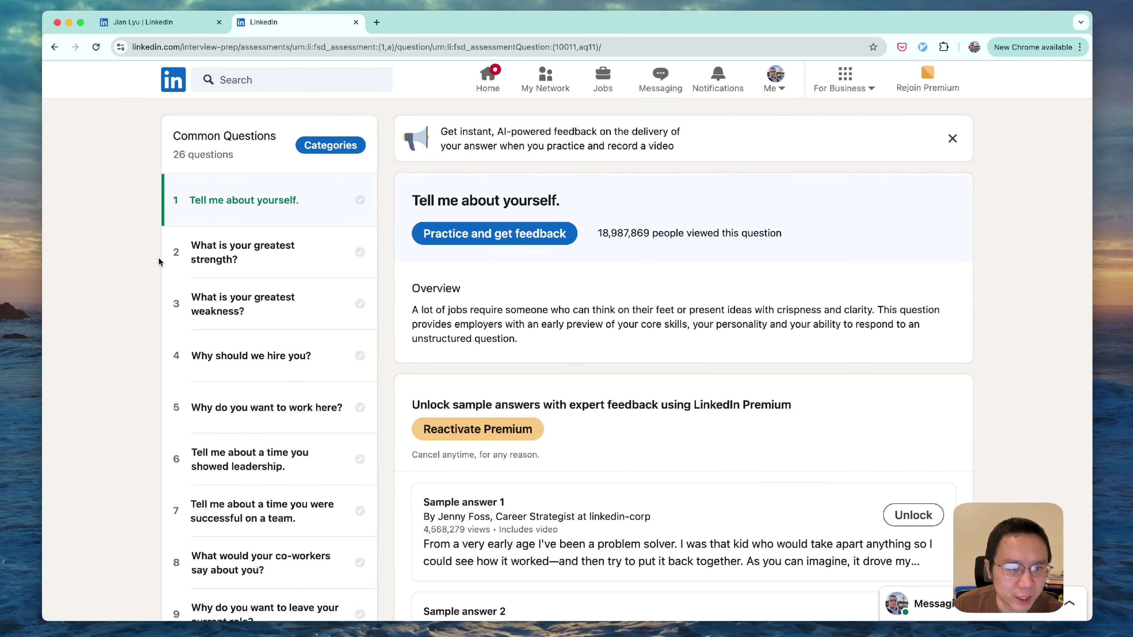
View the greatest strength and greatest weakness questions, review the weakness sample answers and answer framework, and close the interview preparation tab
{"action": "left_click", "coordinate": [222, 265]}
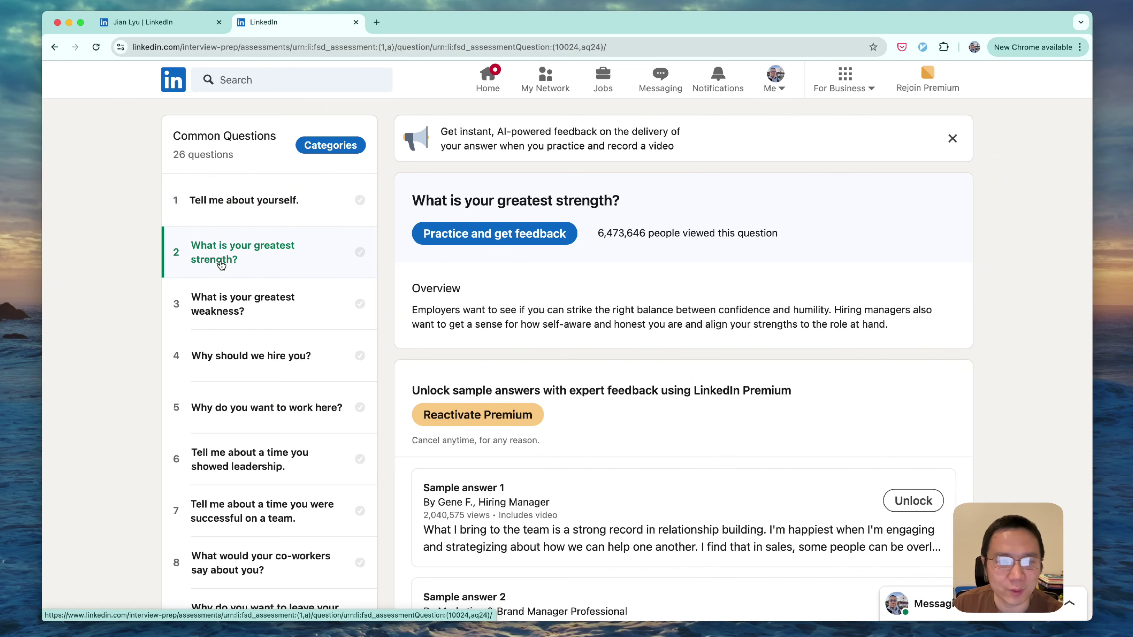
{"action": "left_click", "coordinate": [229, 325]}
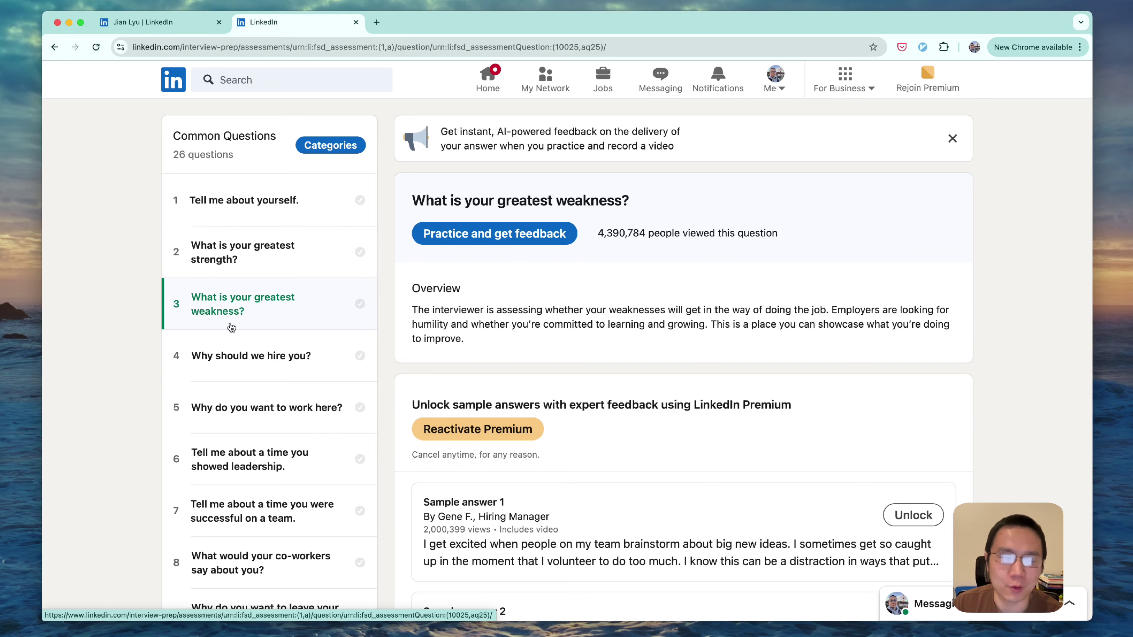
{"action": "scroll", "coordinate": [539, 369], "scroll_direction": "down", "scroll_amount": 15}
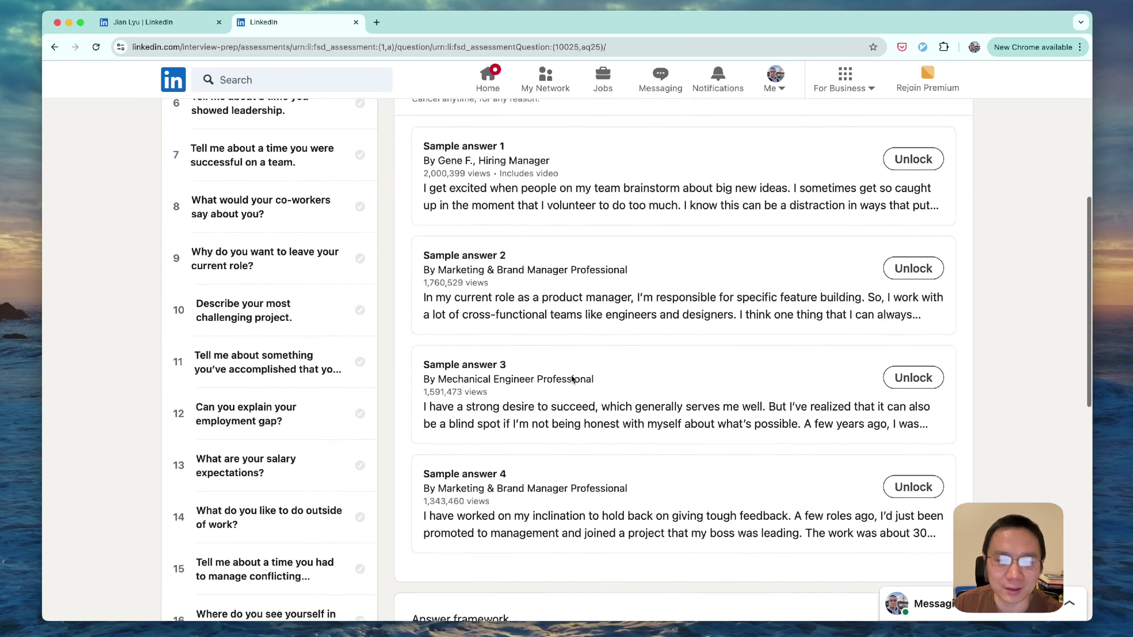
{"action": "scroll", "coordinate": [572, 380], "scroll_direction": "down", "scroll_amount": 1}
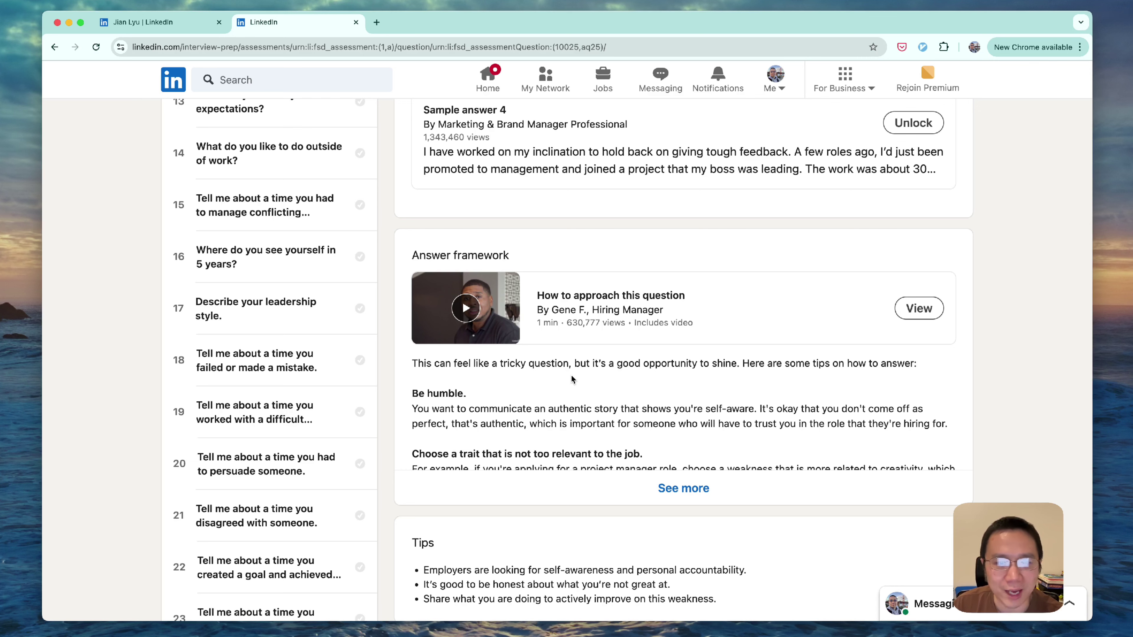
{"action": "key", "text": "super+w"}
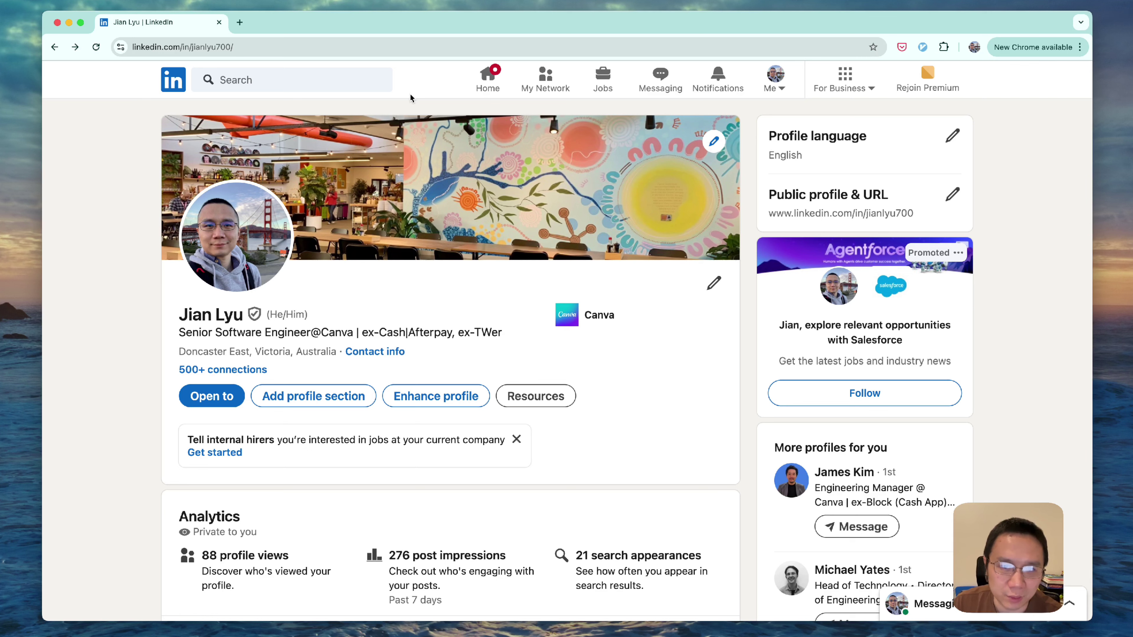
View the profile's background photo in its editor and close it without applying any changes
{"action": "left_click", "coordinate": [714, 142]}
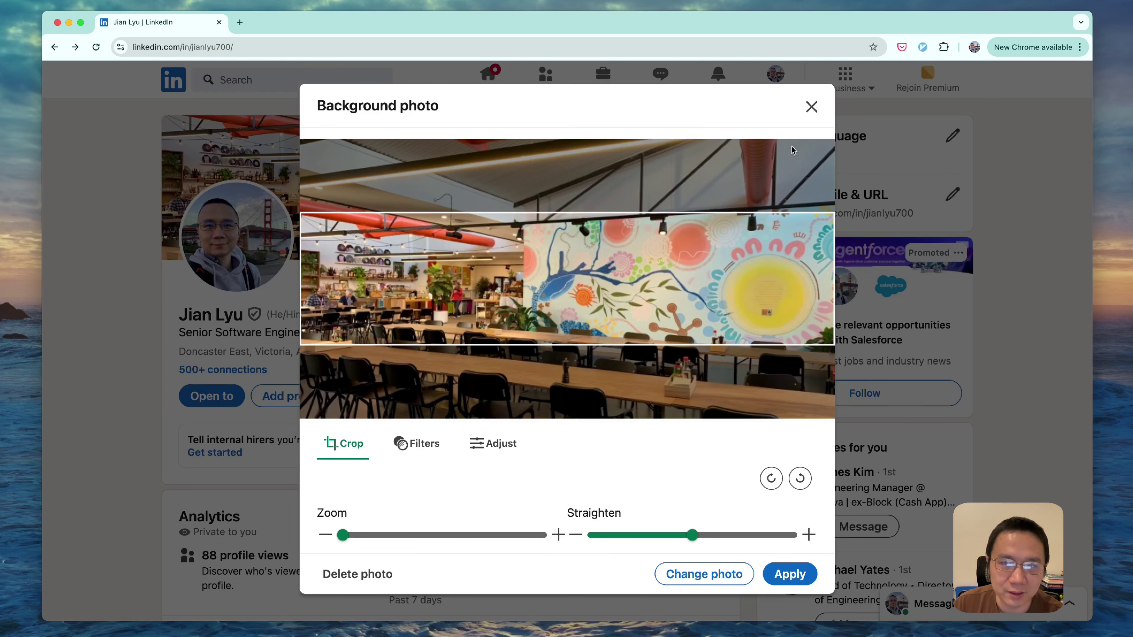
{"action": "left_click", "coordinate": [812, 106]}
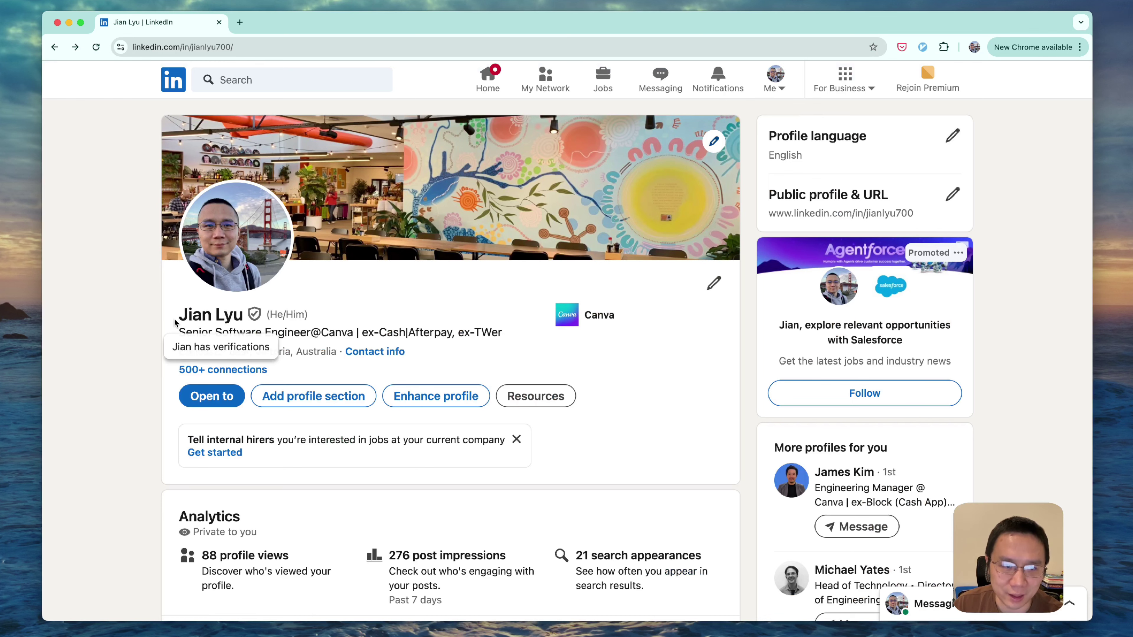
{"action": "left_click_drag", "start_coordinate": [175, 332], "coordinate": [171, 314]}
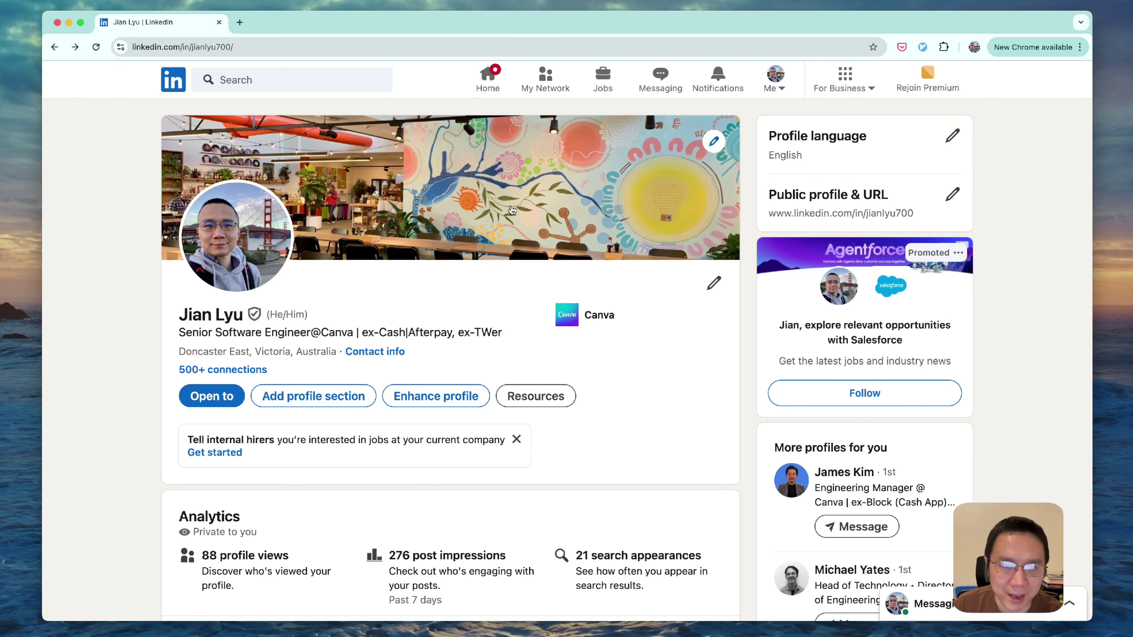
{"action": "left_click", "coordinate": [714, 141]}
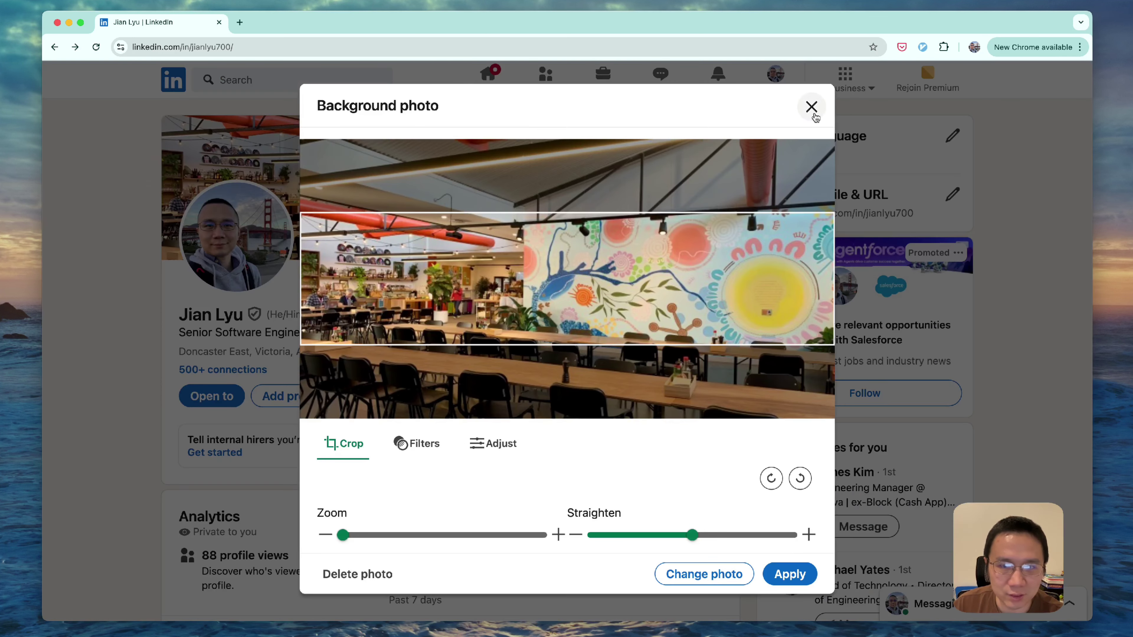
{"action": "left_click", "coordinate": [811, 106]}
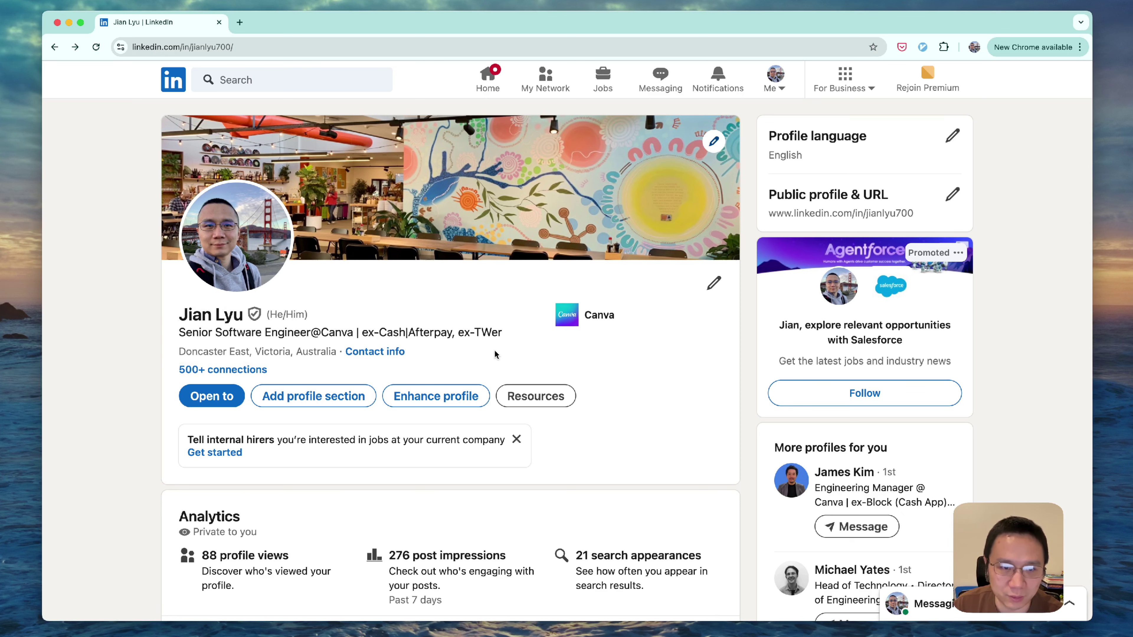
Highlight the current role and then the former employers in the profile headline, and clear the selection
{"action": "left_click_drag", "start_coordinate": [514, 336], "coordinate": [168, 341]}
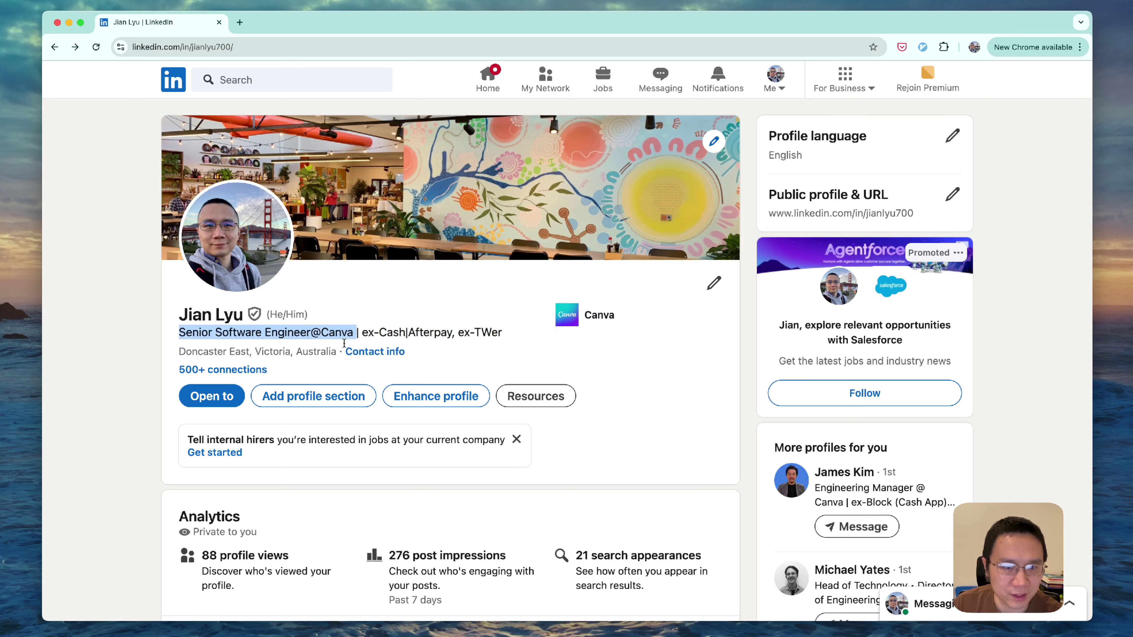
{"action": "left_click", "coordinate": [370, 336]}
{"action": "left_click_drag", "start_coordinate": [363, 334], "coordinate": [507, 340]}
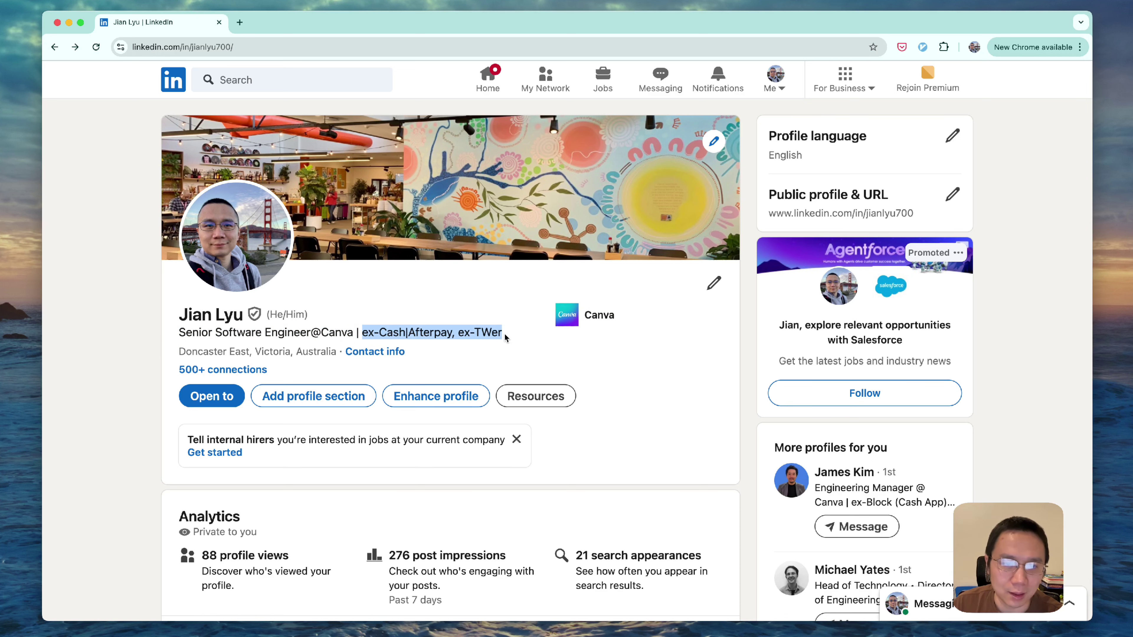
{"action": "left_click", "coordinate": [511, 357]}
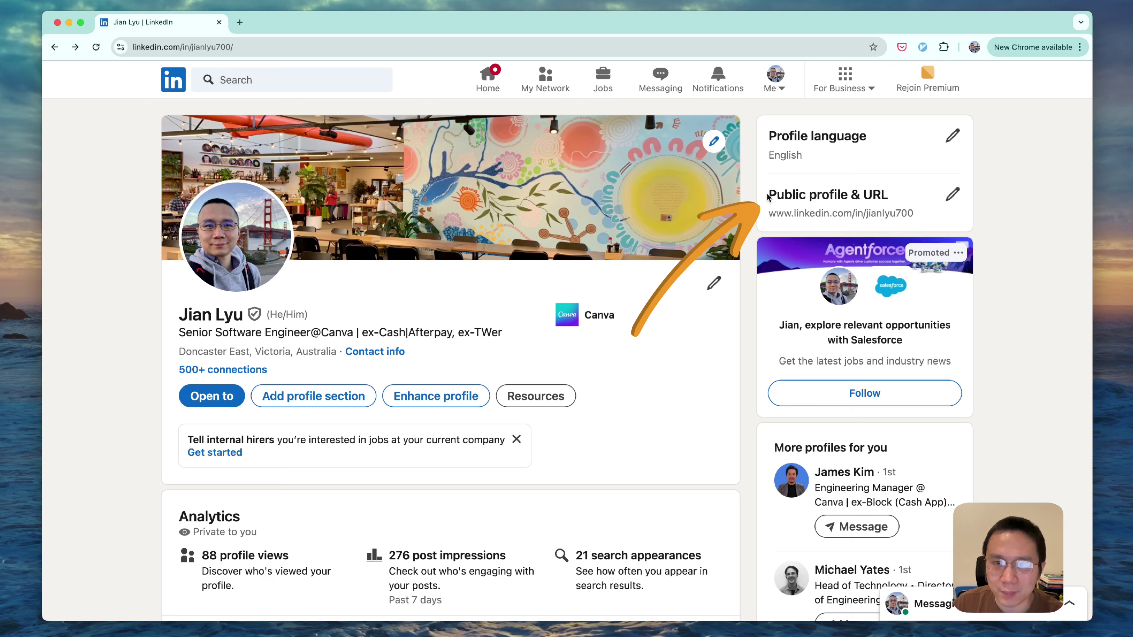
Highlight the "Public profile & URL" heading and the profile's web address, and open the public profile settings
{"action": "left_click_drag", "start_coordinate": [767, 197], "coordinate": [889, 195]}
{"action": "left_click", "coordinate": [253, 45]}
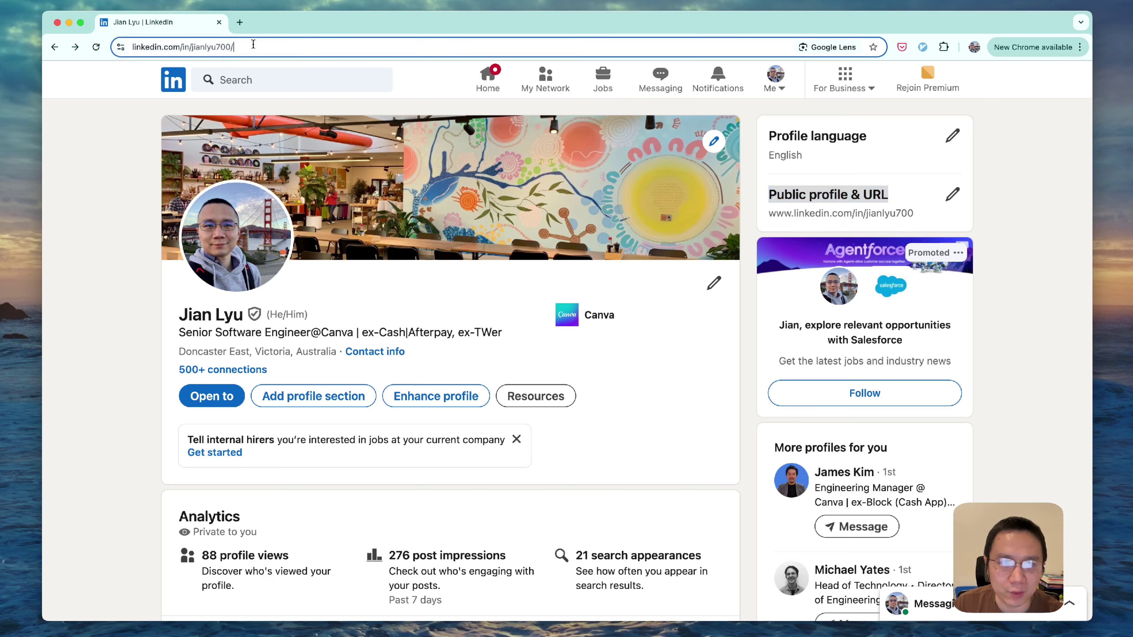
{"action": "key", "text": "super+a"}
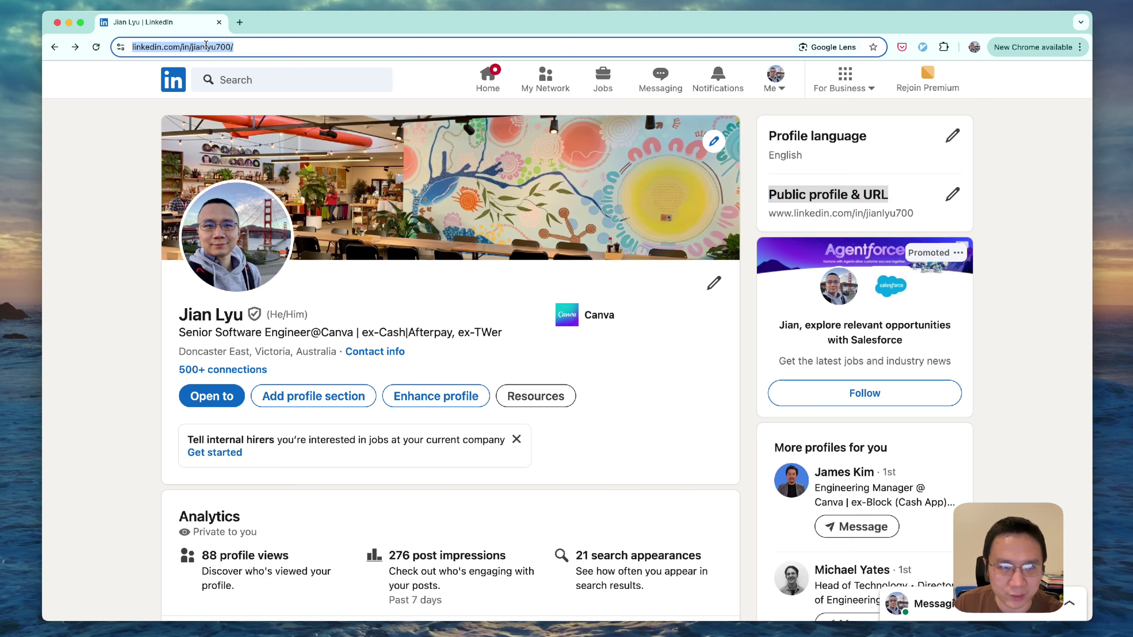
{"action": "left_click", "coordinate": [953, 197]}
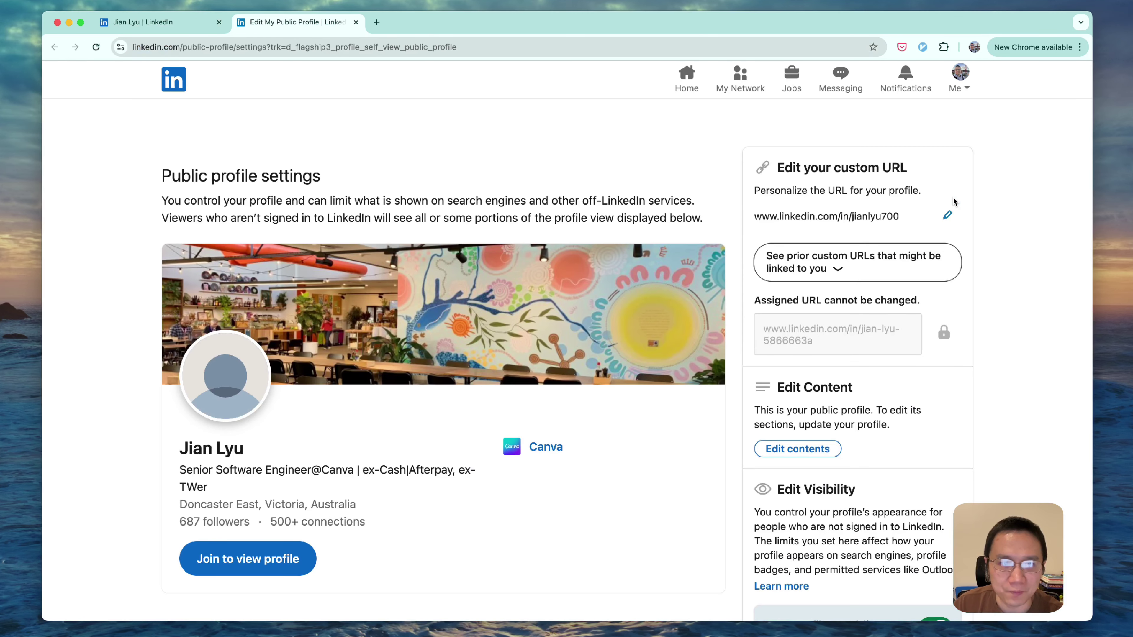
Open the custom profile URL for editing and save it without altering the text
{"action": "scroll", "coordinate": [552, 213], "scroll_direction": "down", "scroll_amount": 1}
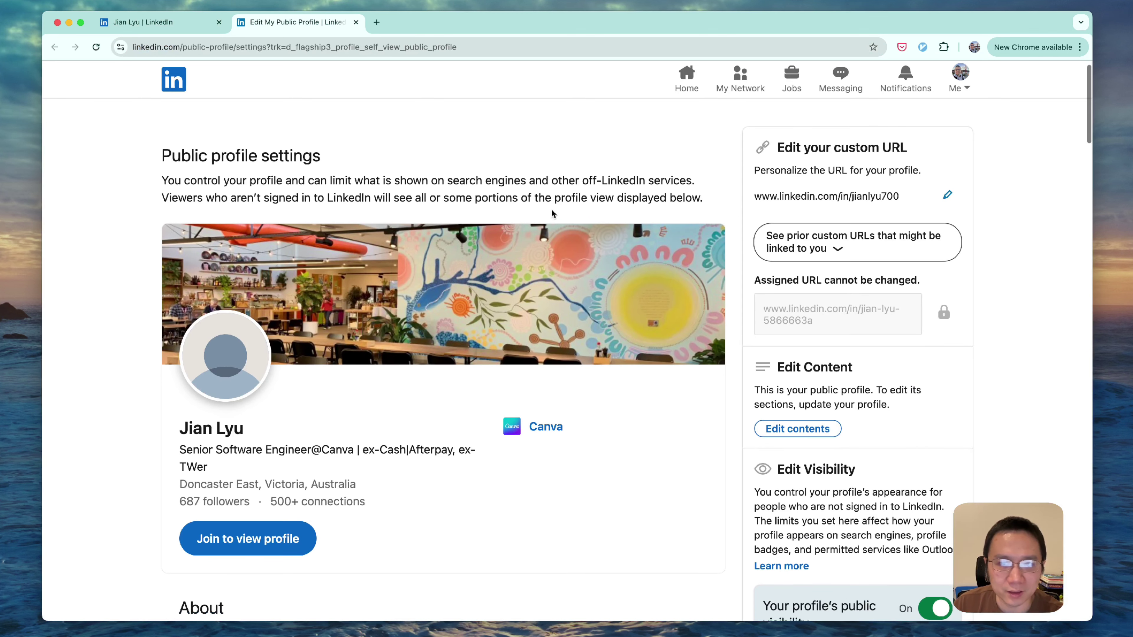
{"action": "scroll", "coordinate": [894, 196], "scroll_direction": "up", "scroll_amount": 1}
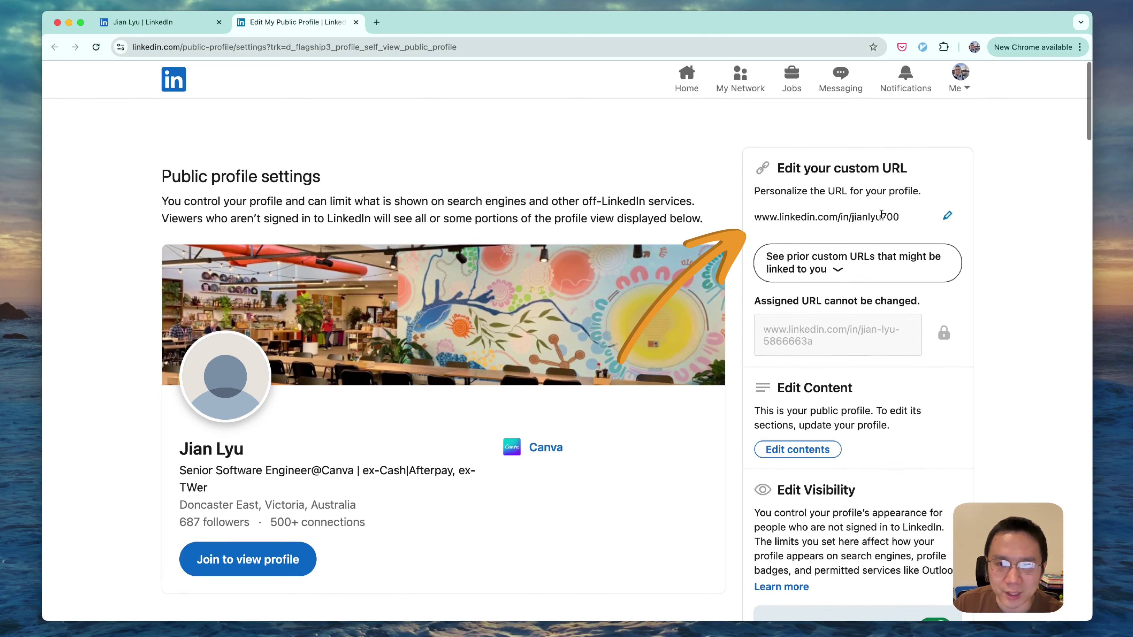
{"action": "left_click", "coordinate": [947, 221]}
{"action": "left_click", "coordinate": [925, 218]}
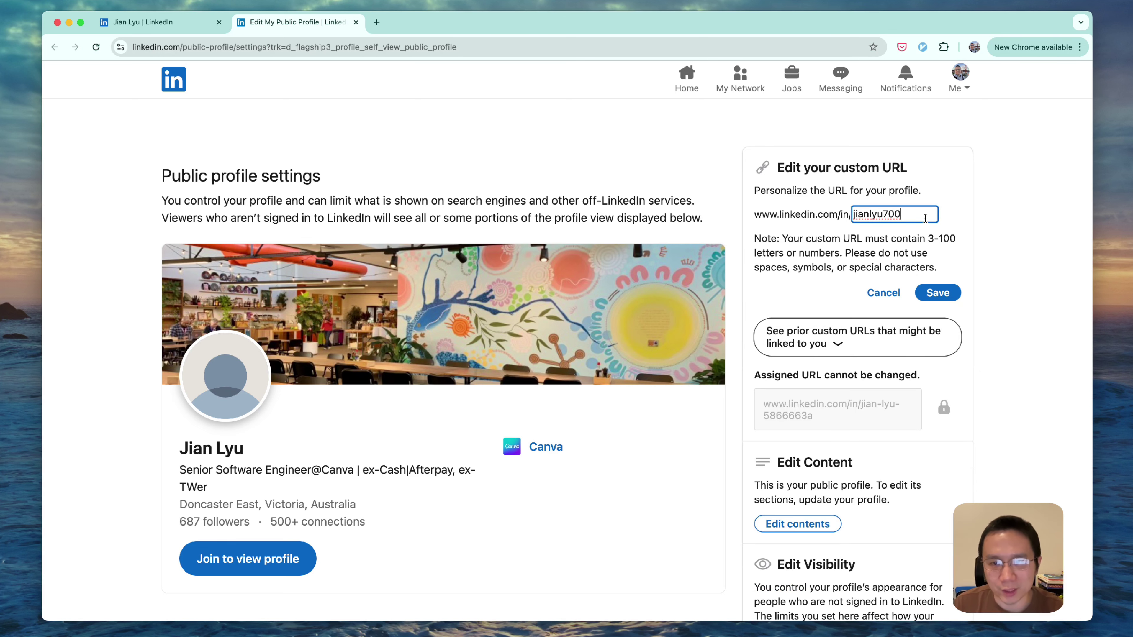
{"action": "left_click", "coordinate": [938, 292]}
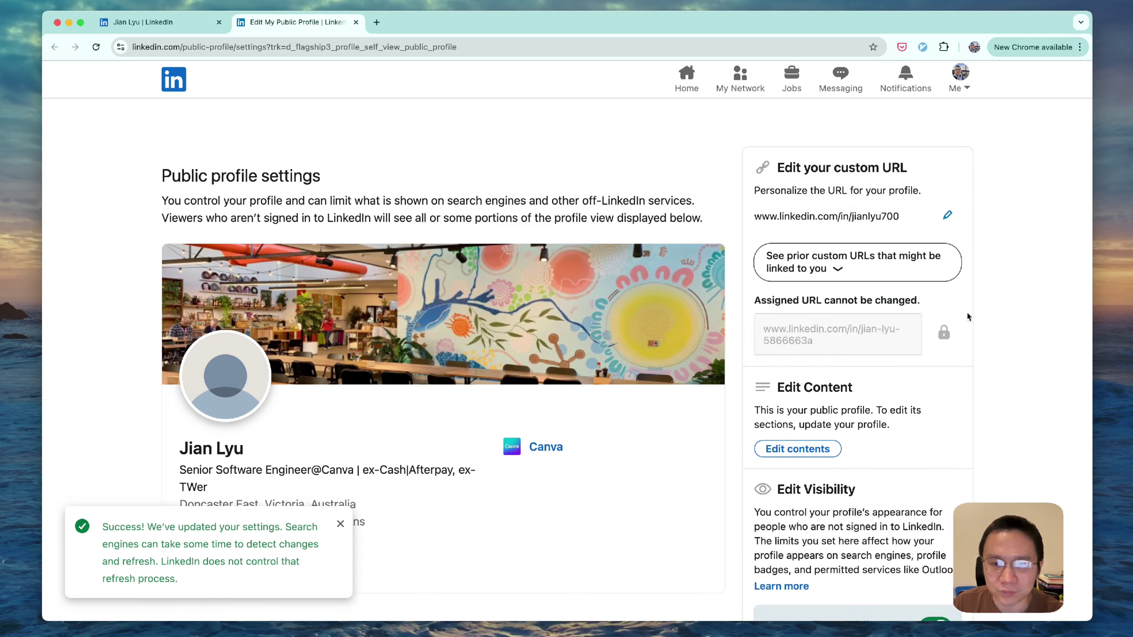
Review the public profile preview from the headline to Experience, along with the visibility options for each section
{"action": "scroll", "coordinate": [975, 379], "scroll_direction": "down", "scroll_amount": 5}
{"action": "scroll", "coordinate": [976, 380], "scroll_direction": "up", "scroll_amount": 1}
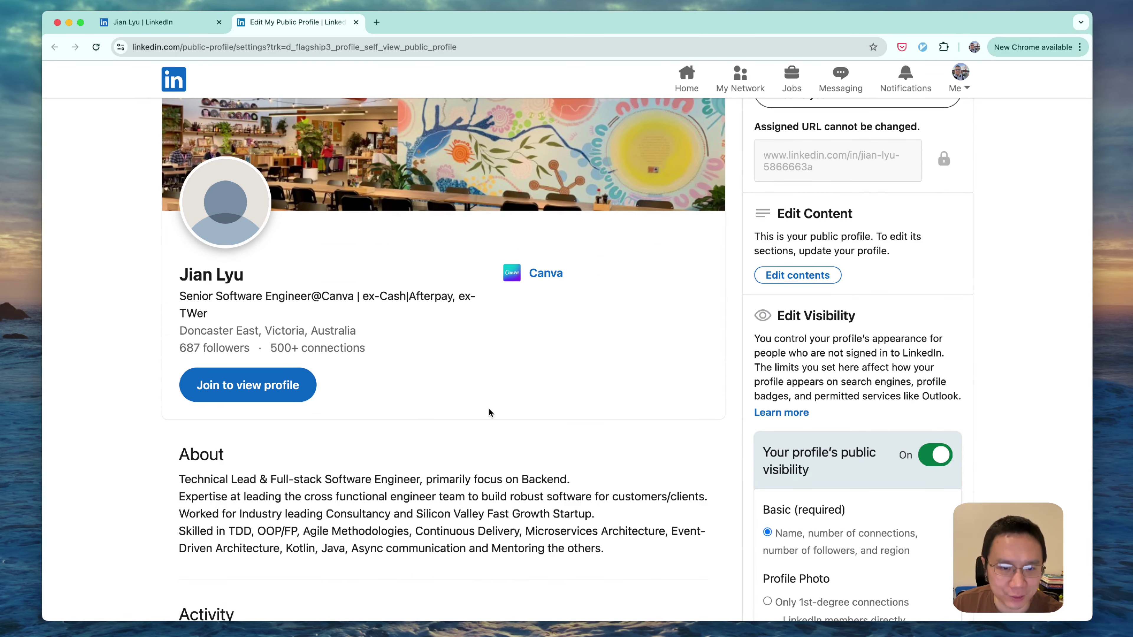
{"action": "scroll", "coordinate": [488, 413], "scroll_direction": "down", "scroll_amount": 6}
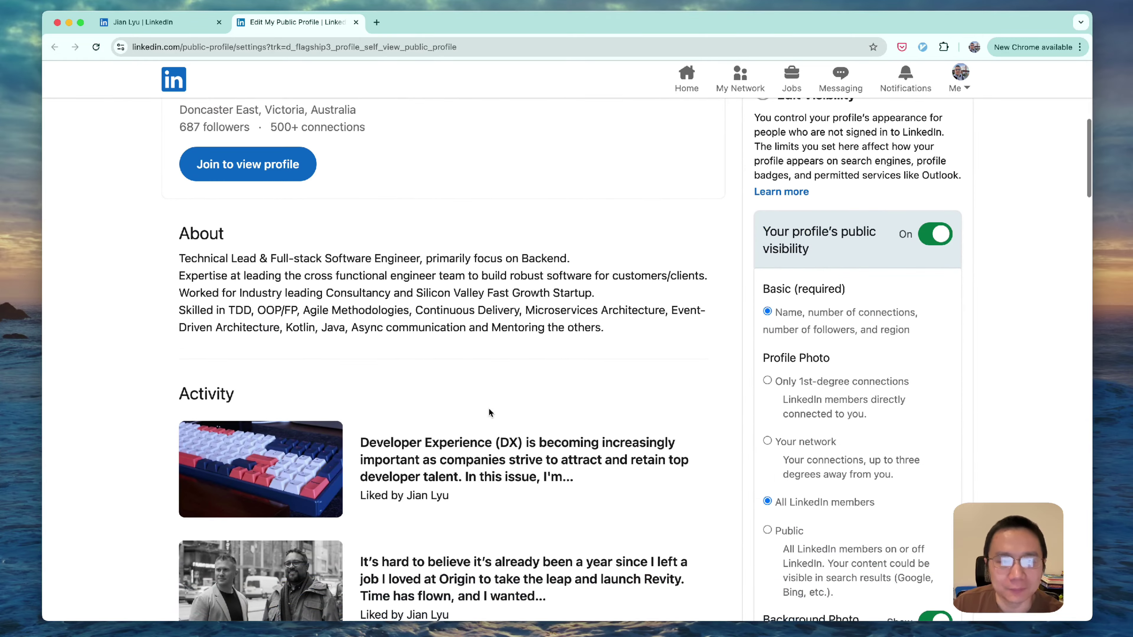
{"action": "scroll", "coordinate": [490, 414], "scroll_direction": "up", "scroll_amount": 10}
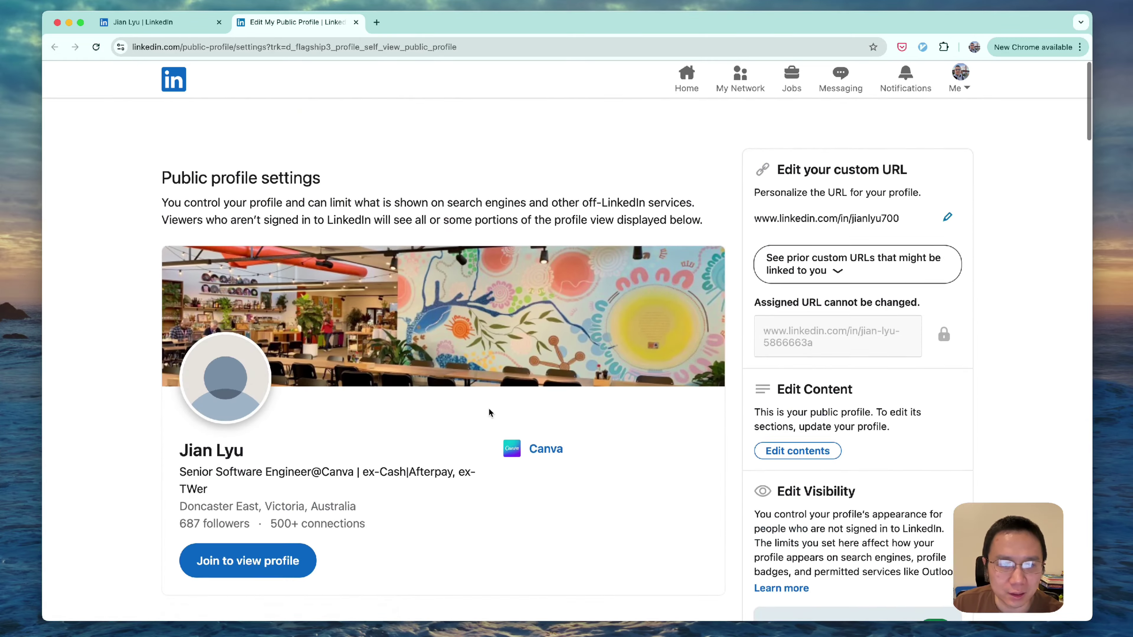
{"action": "scroll", "coordinate": [339, 402], "scroll_direction": "down", "scroll_amount": 9}
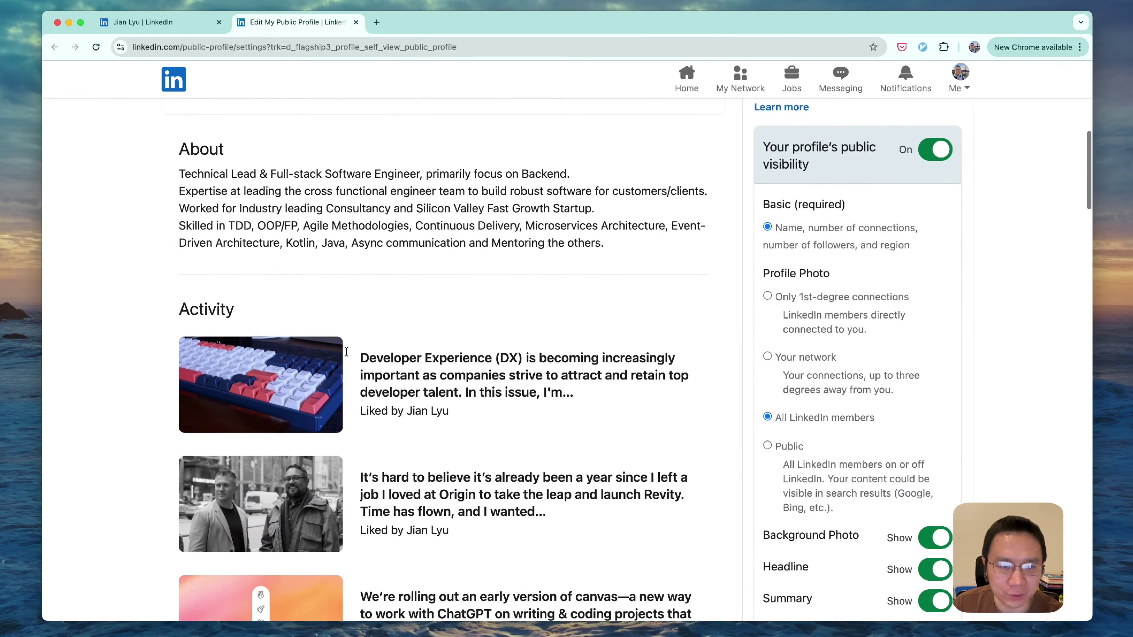
{"action": "scroll", "coordinate": [329, 300], "scroll_direction": "down", "scroll_amount": 8}
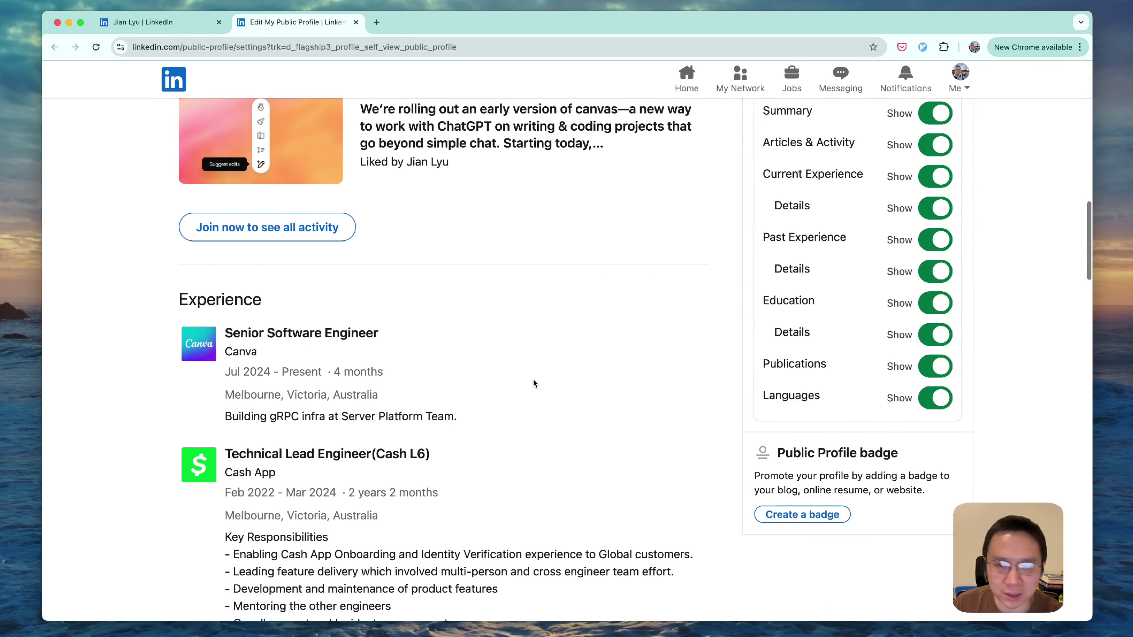
Hide the Articles & Activity section from the public profile
{"action": "scroll", "coordinate": [534, 383], "scroll_direction": "up", "scroll_amount": 9}
{"action": "scroll", "coordinate": [536, 384], "scroll_direction": "down", "scroll_amount": 3}
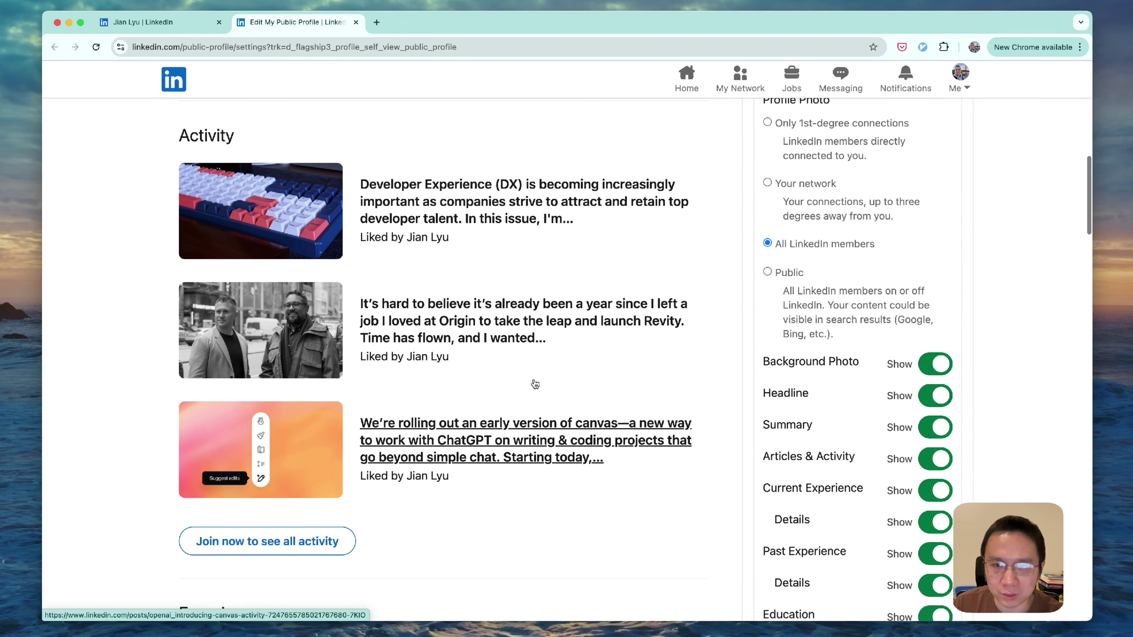
{"action": "left_click", "coordinate": [935, 459]}
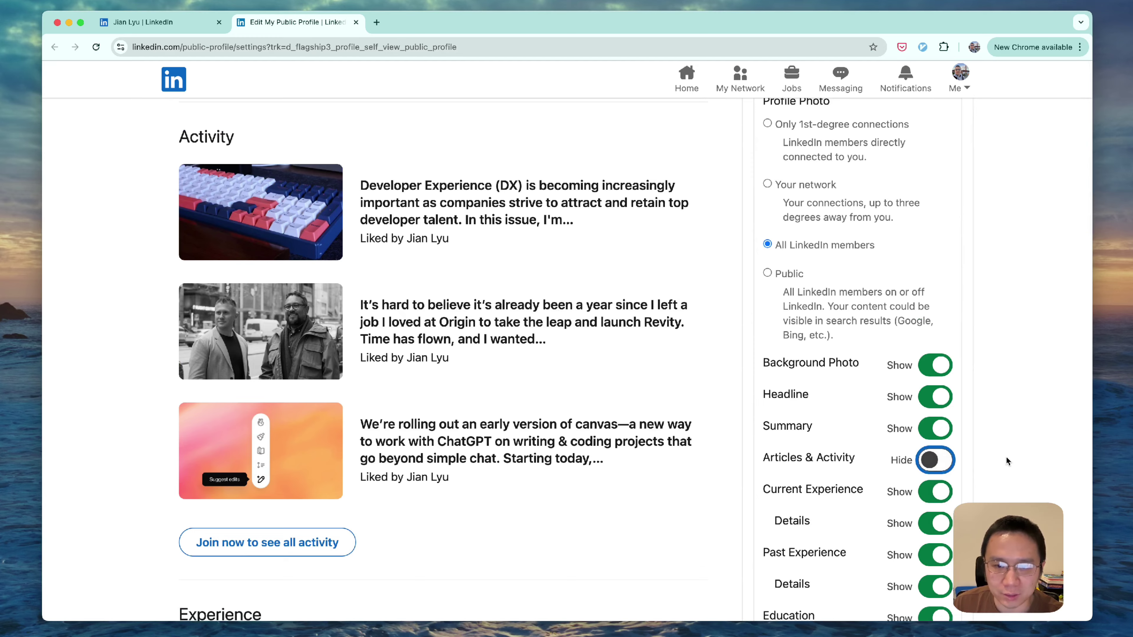
Check the public profile preview from the header through About and Experience with the activity section hidden
{"action": "scroll", "coordinate": [1002, 433], "scroll_direction": "up", "scroll_amount": 3}
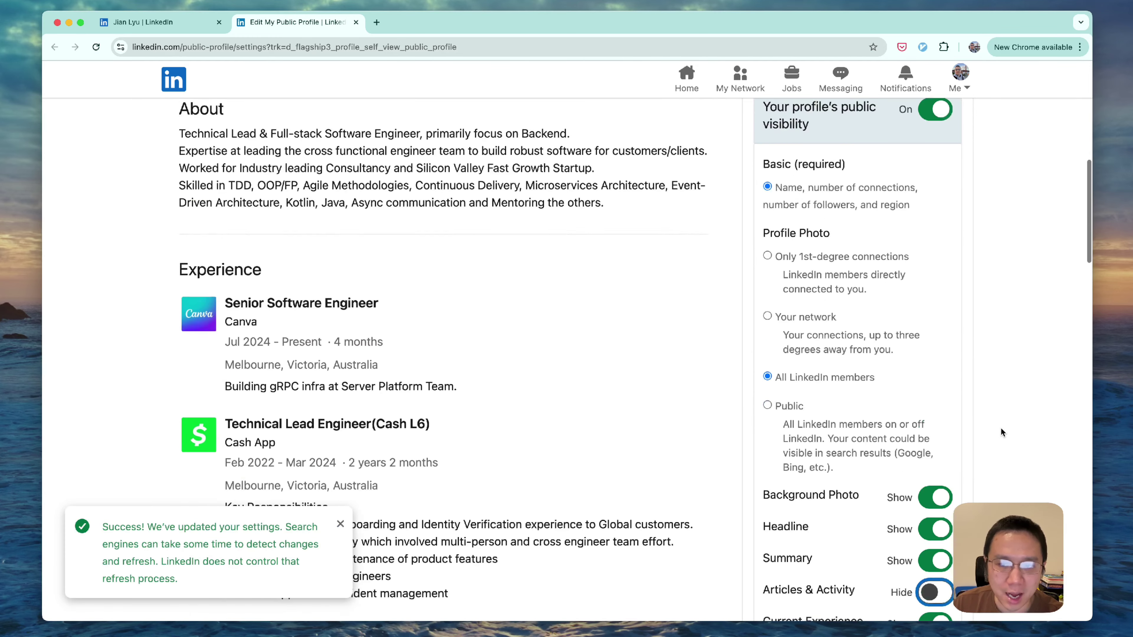
{"action": "scroll", "coordinate": [1003, 433], "scroll_direction": "up", "scroll_amount": 6}
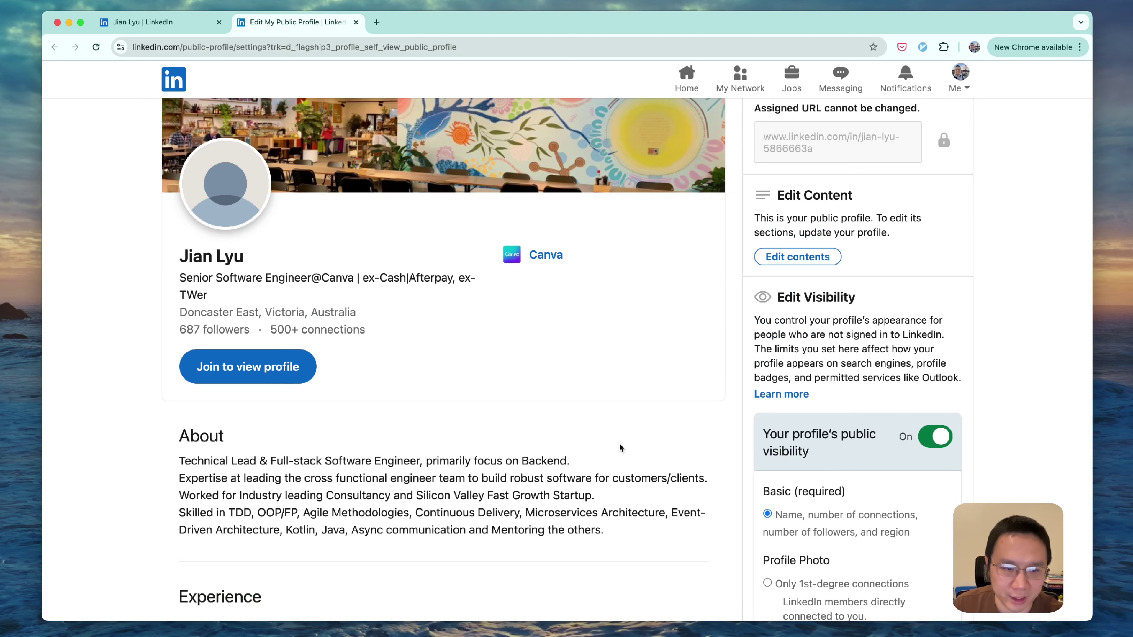
{"action": "scroll", "coordinate": [619, 447], "scroll_direction": "down", "scroll_amount": 4}
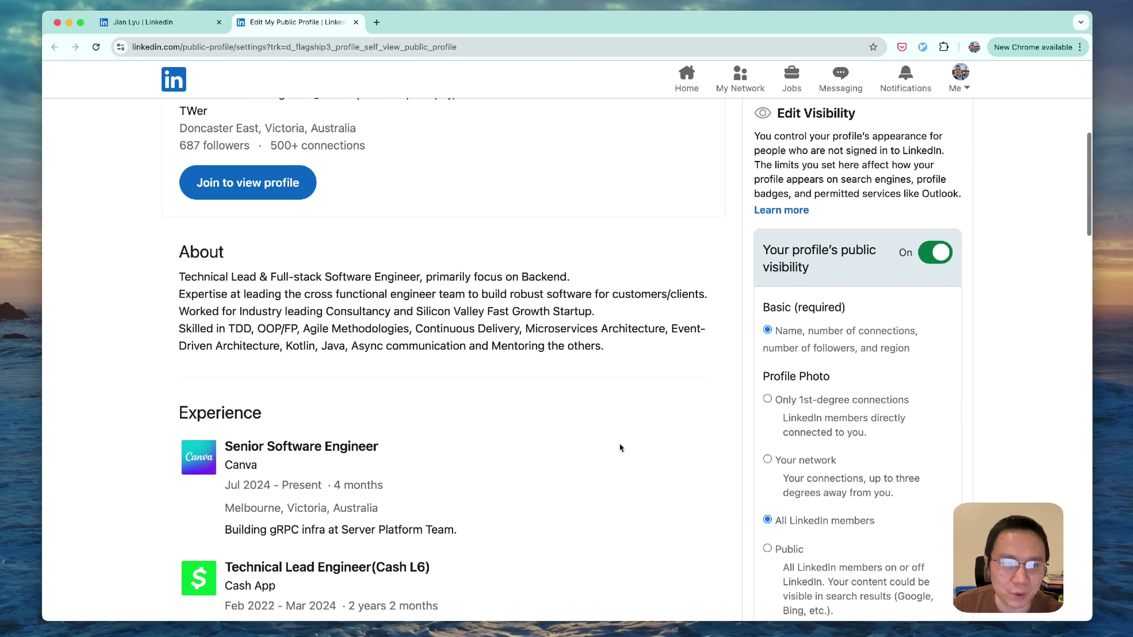
{"action": "scroll", "coordinate": [620, 447], "scroll_direction": "up", "scroll_amount": 4}
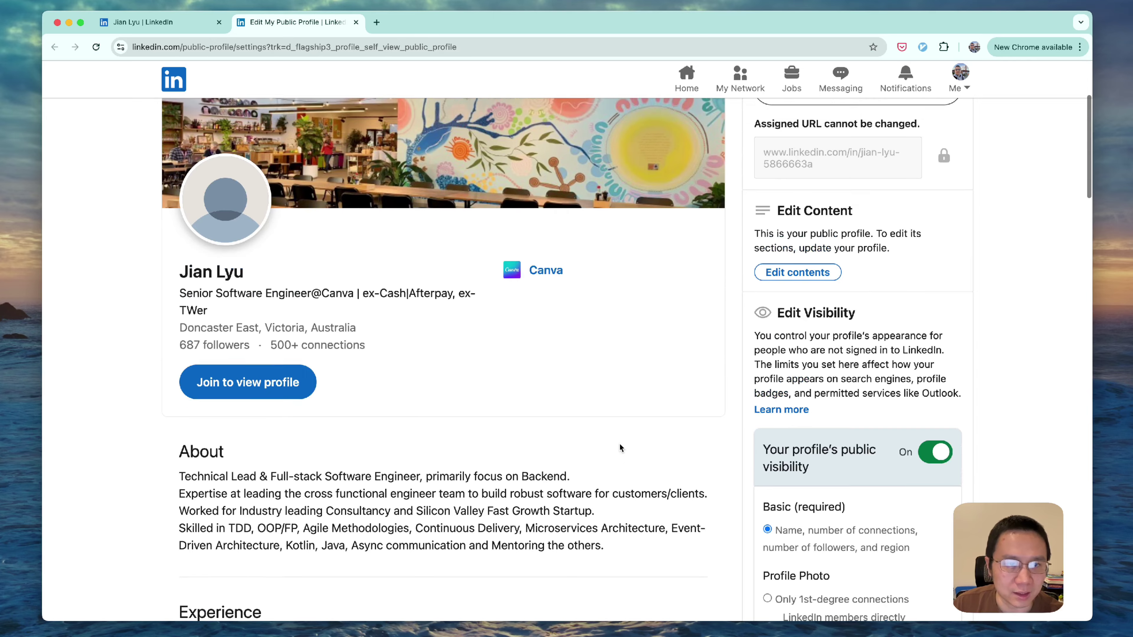
{"action": "scroll", "coordinate": [341, 434], "scroll_direction": "down", "scroll_amount": 5}
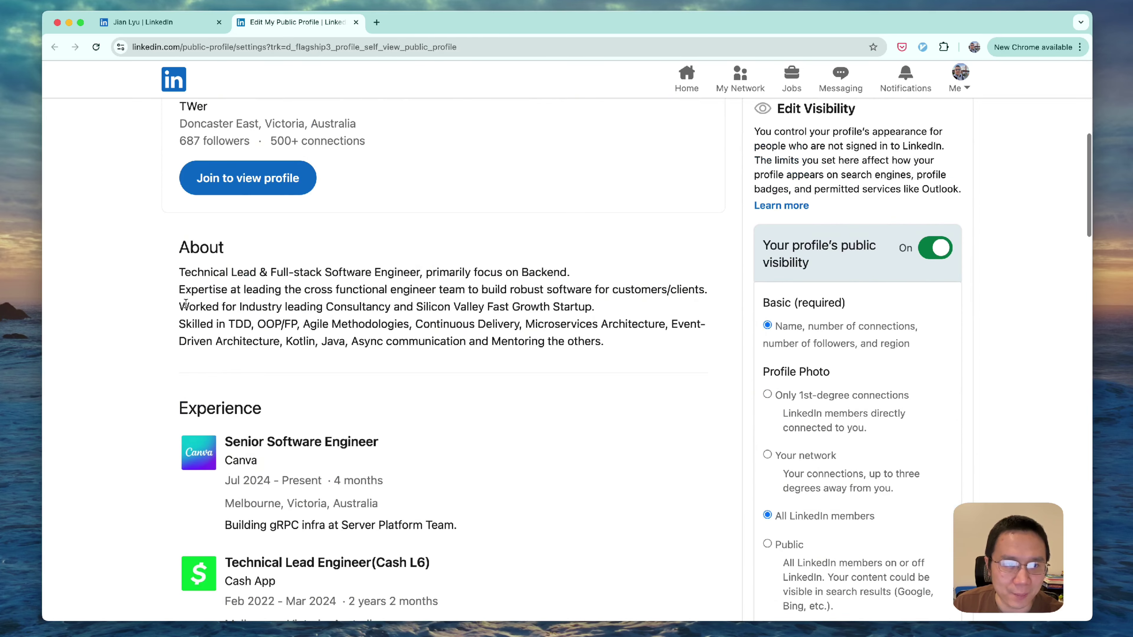
{"action": "scroll", "coordinate": [347, 339], "scroll_direction": "down", "scroll_amount": 5}
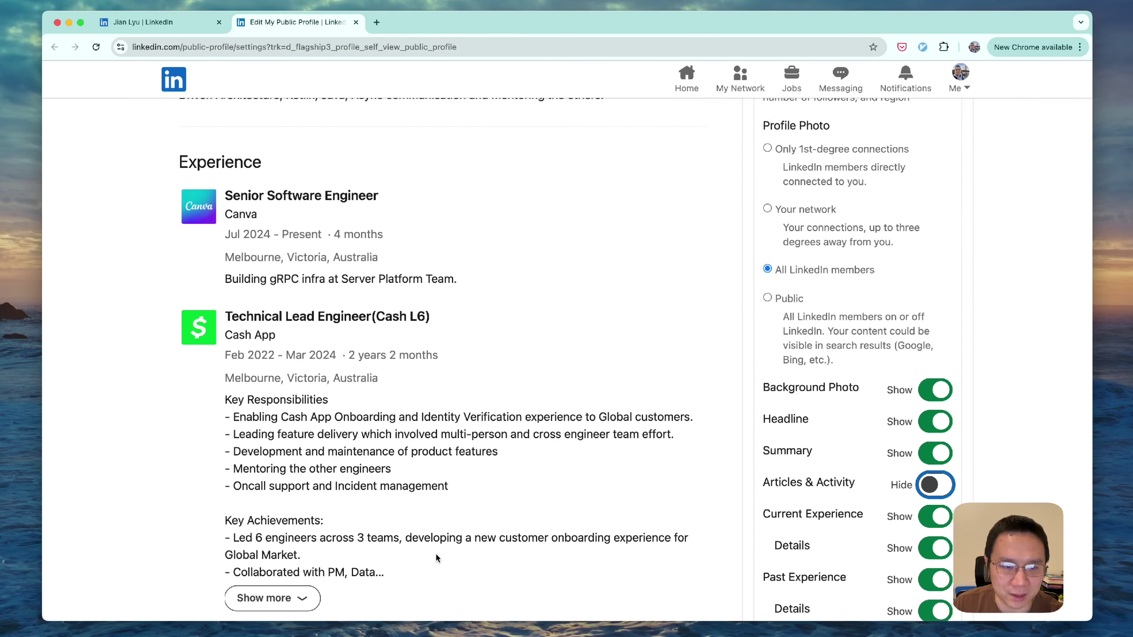
Hide the Education section from the public profile
{"action": "scroll", "coordinate": [436, 558], "scroll_direction": "down", "scroll_amount": 7}
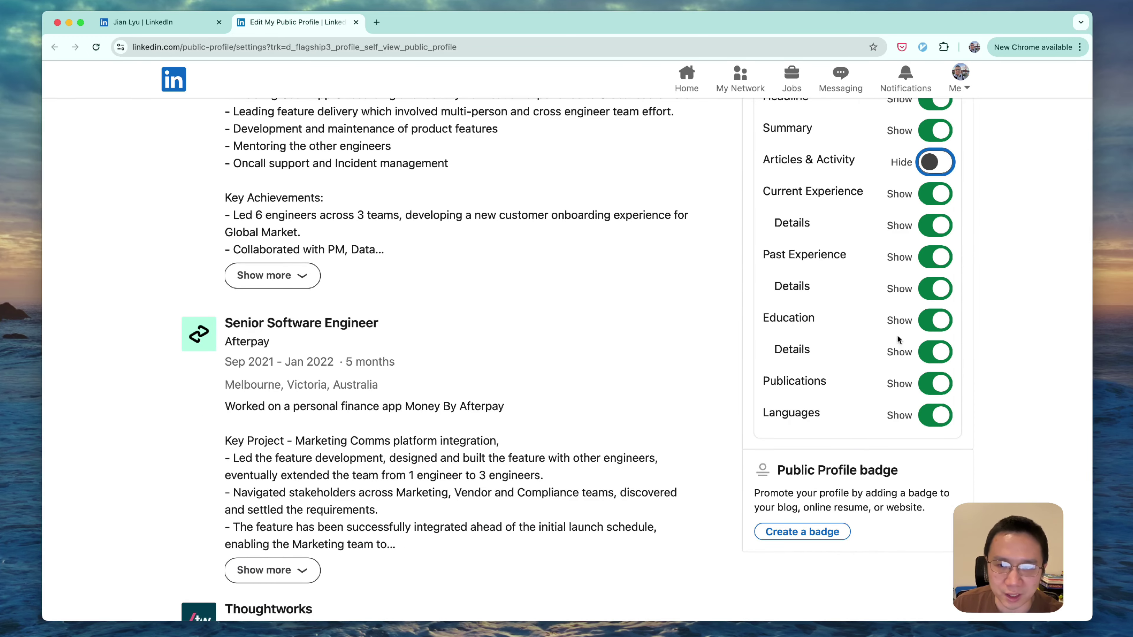
{"action": "left_click", "coordinate": [935, 320]}
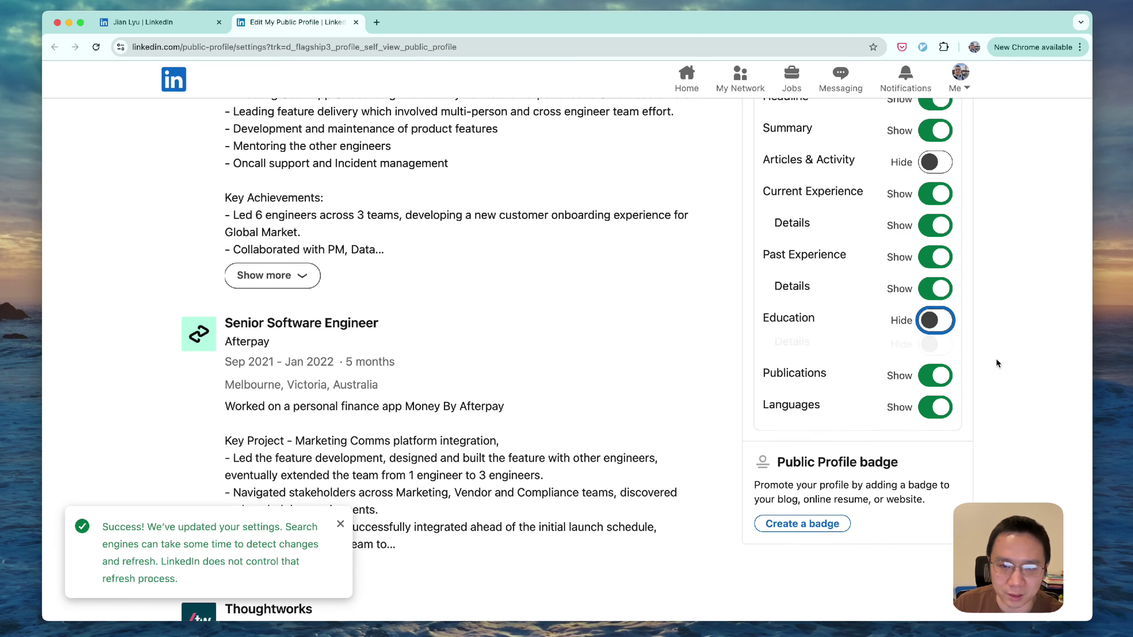
{"action": "scroll", "coordinate": [988, 370], "scroll_direction": "down", "scroll_amount": 1}
{"action": "scroll", "coordinate": [982, 375], "scroll_direction": "up", "scroll_amount": 15}
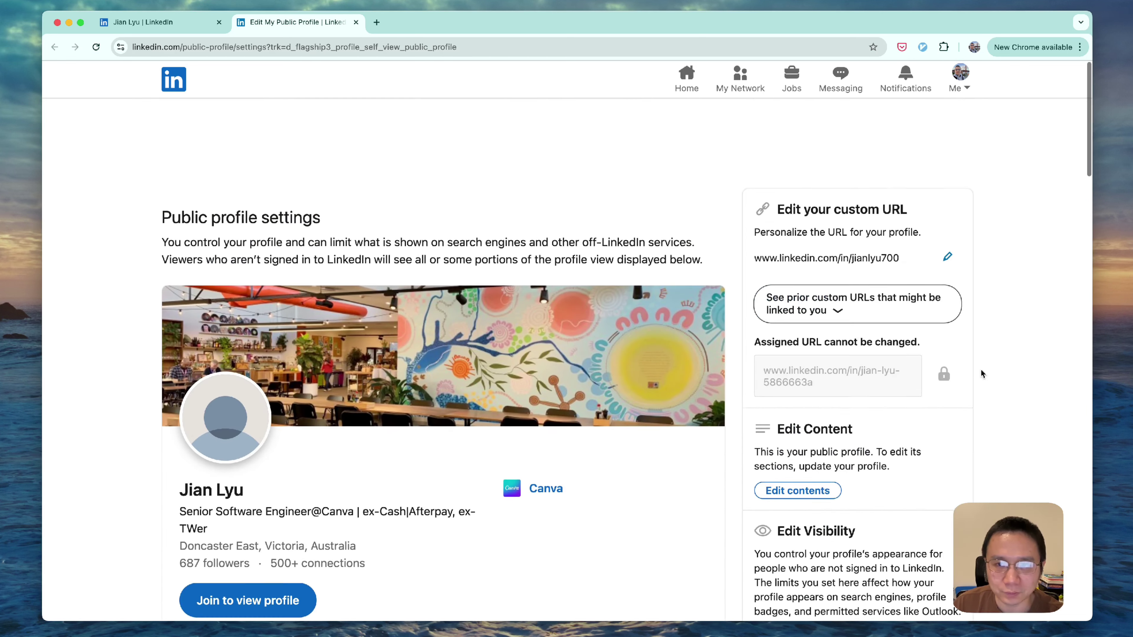
Return to the own profile page, expand the About summary and highlight its full text
{"action": "scroll", "coordinate": [562, 286], "scroll_direction": "down", "scroll_amount": 12}
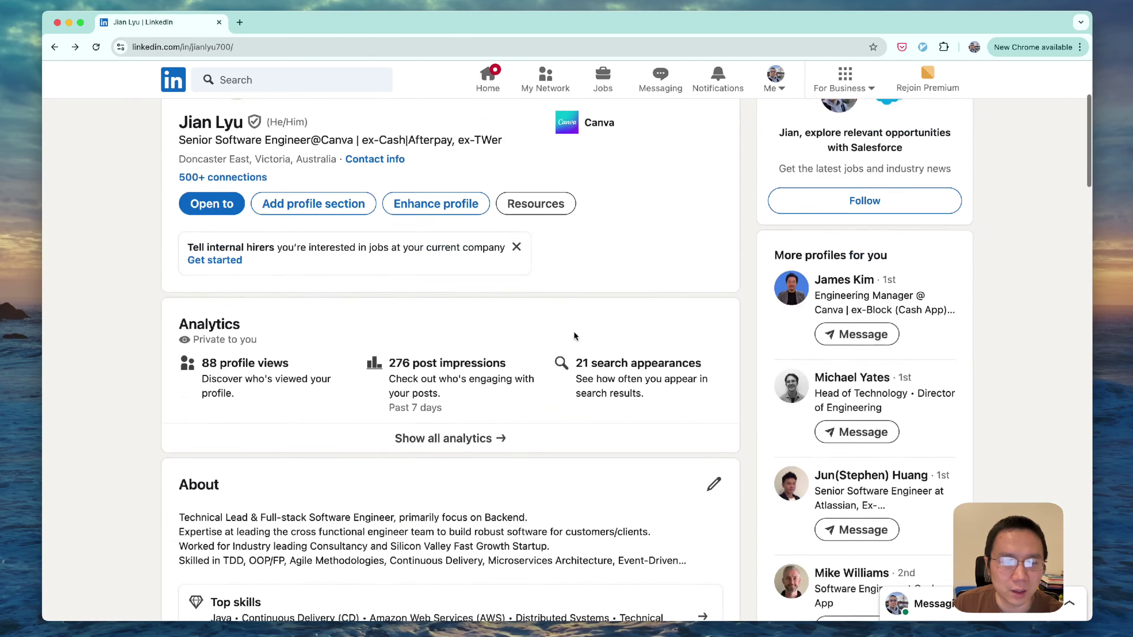
{"action": "scroll", "coordinate": [573, 331], "scroll_direction": "down", "scroll_amount": 6}
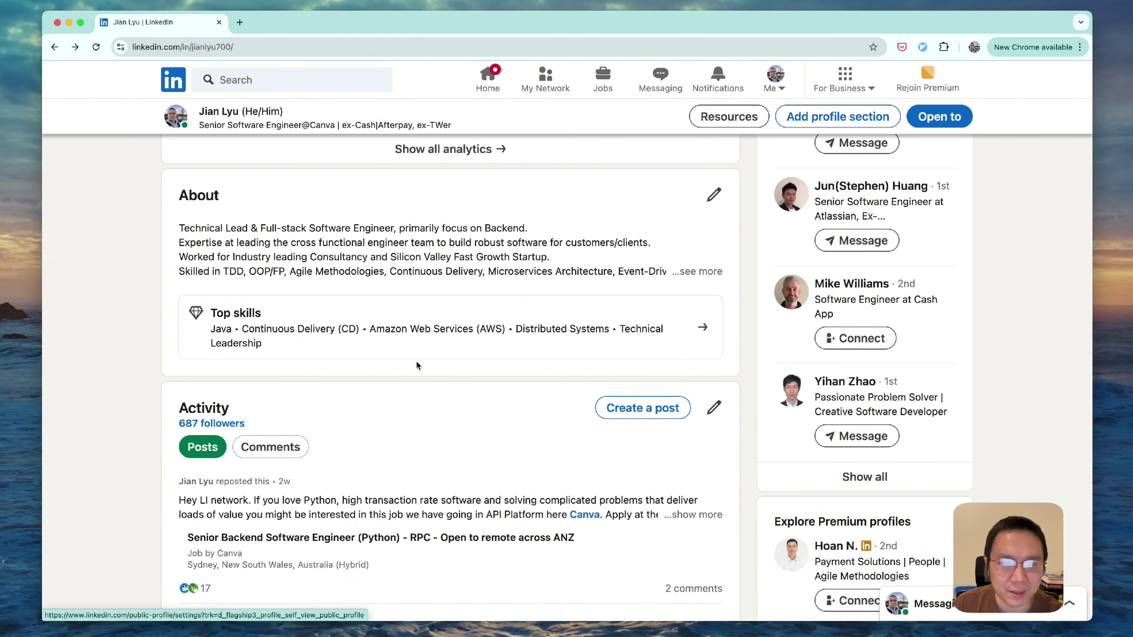
{"action": "scroll", "coordinate": [422, 369], "scroll_direction": "up", "scroll_amount": 3}
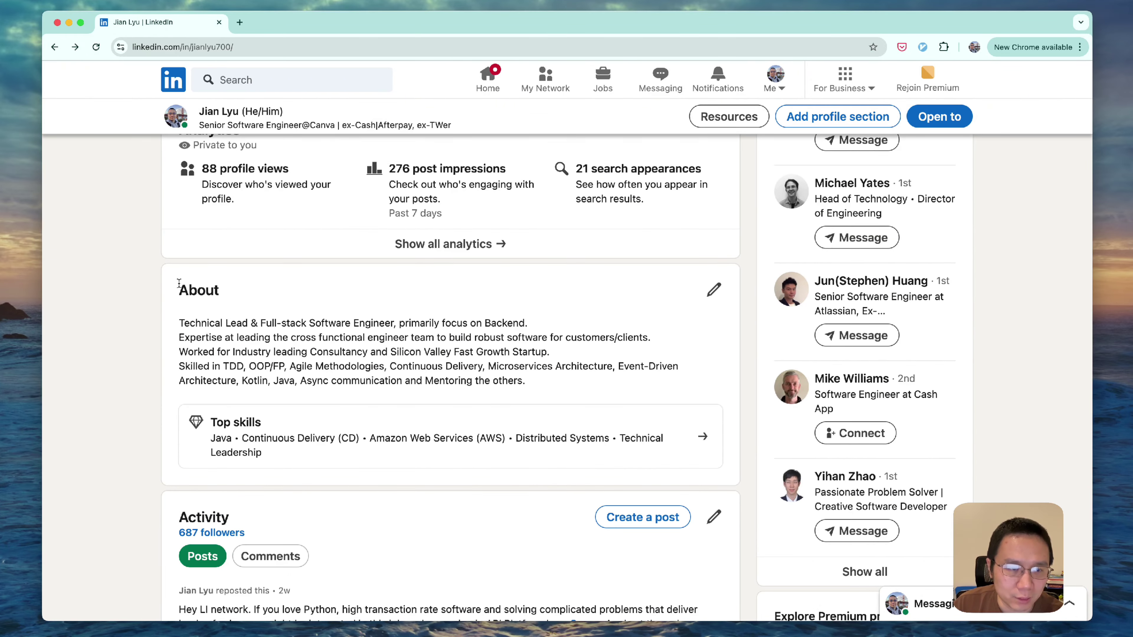
{"action": "left_click_drag", "start_coordinate": [177, 280], "coordinate": [710, 383]}
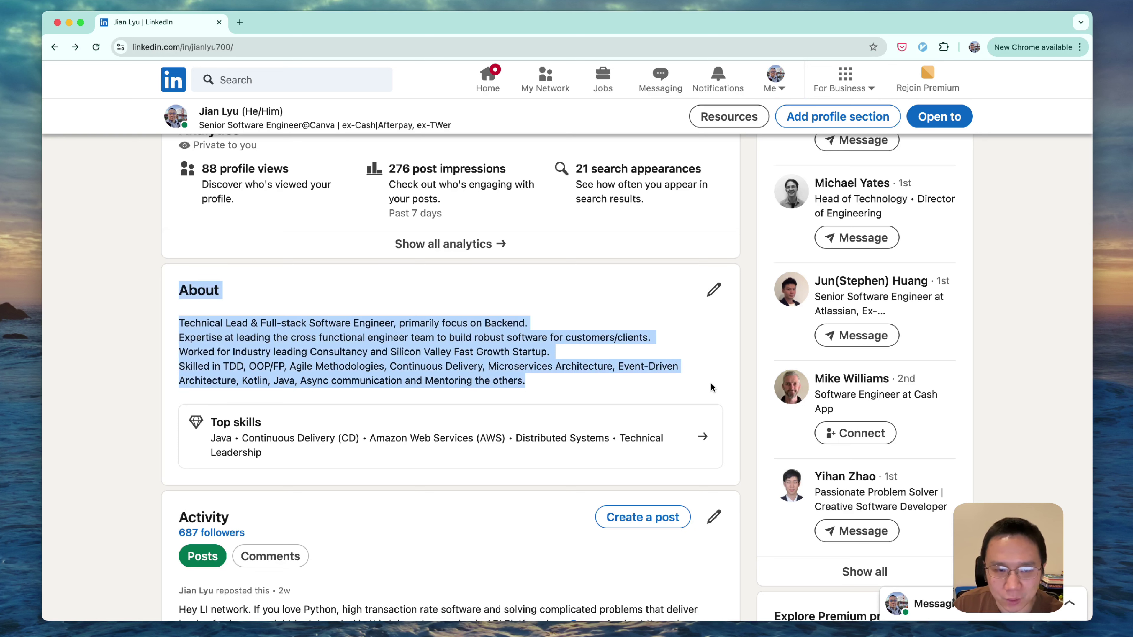
{"action": "left_click", "coordinate": [545, 360]}
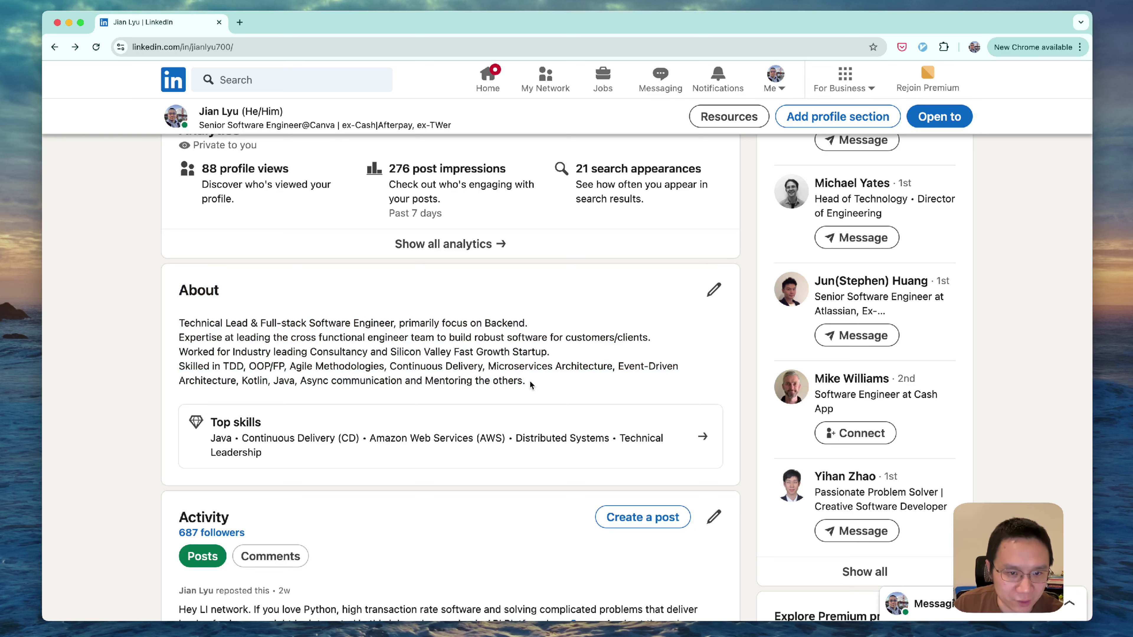
{"action": "left_click_drag", "start_coordinate": [529, 380], "coordinate": [177, 322]}
{"action": "scroll", "coordinate": [364, 375], "scroll_direction": "down", "scroll_amount": 12}
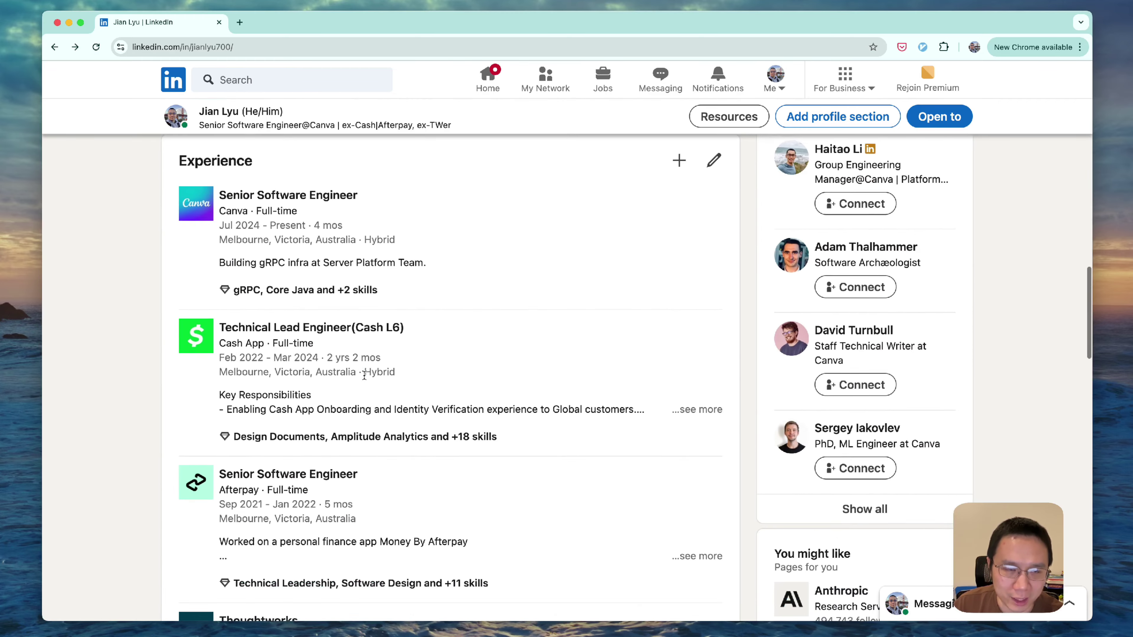
{"action": "scroll", "coordinate": [364, 375], "scroll_direction": "up", "scroll_amount": 12}
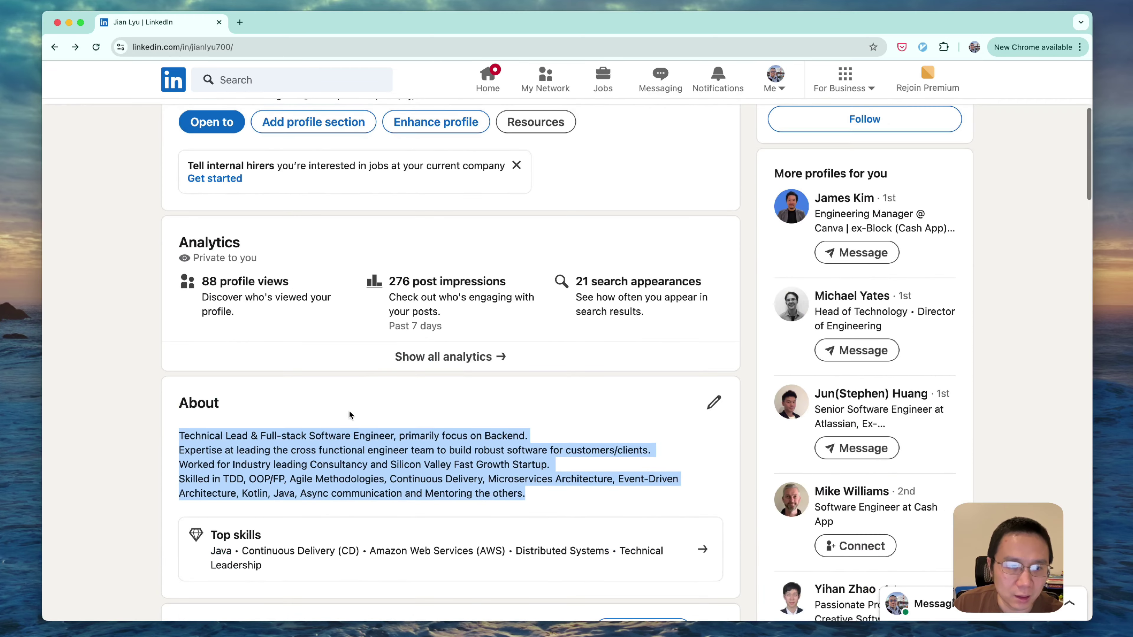
{"action": "left_click", "coordinate": [337, 447]}
Highlight the About summary's first line on technical leadership and the words "Skilled in"
{"action": "scroll", "coordinate": [338, 448], "scroll_direction": "down", "scroll_amount": 2}
{"action": "left_click_drag", "start_coordinate": [546, 337], "coordinate": [175, 332]}
{"action": "left_click", "coordinate": [319, 404]}
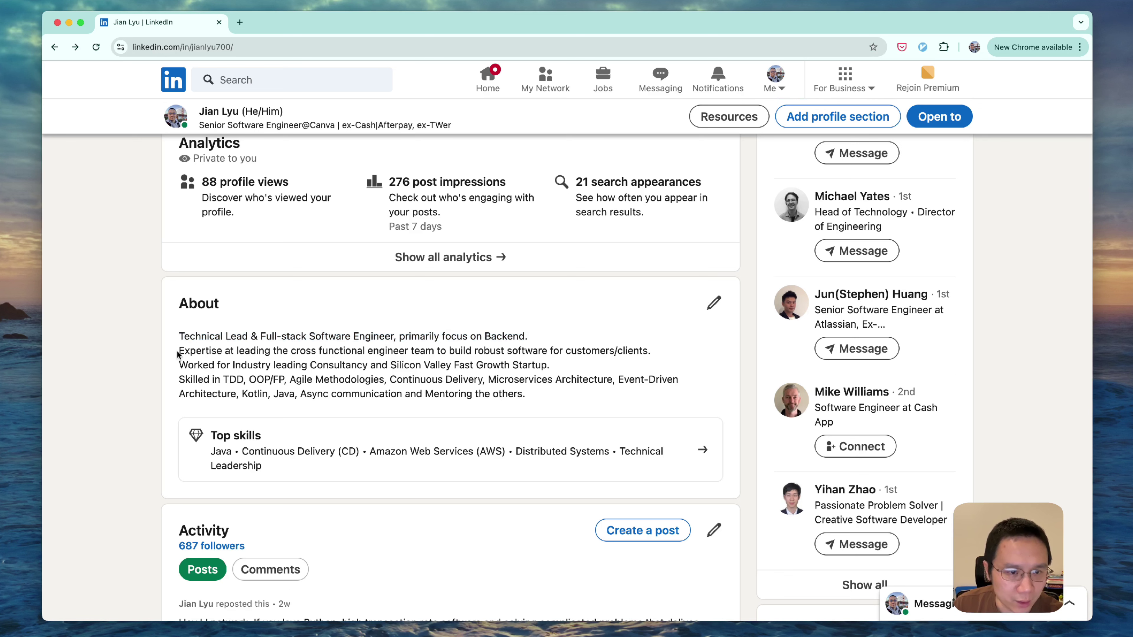
{"action": "left_click_drag", "start_coordinate": [178, 354], "coordinate": [223, 379]}
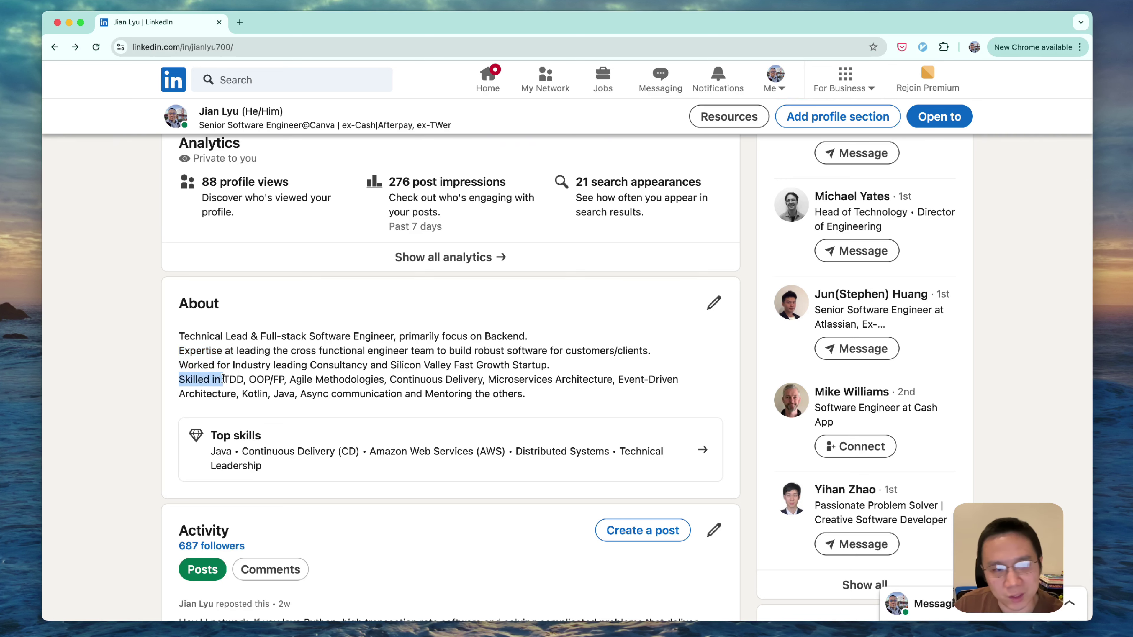
{"action": "left_click", "coordinate": [214, 366]}
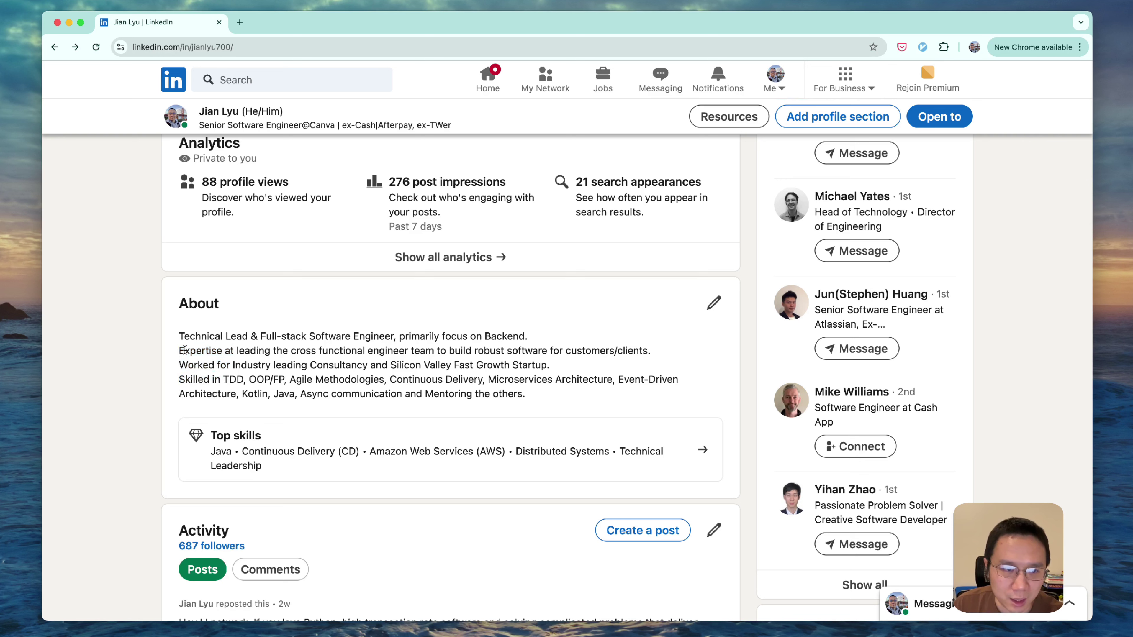
Highlight the About summary's expertise line, "Industry leading Consultancy" and the phrase on Silicon Valley Fast Growth Startup
{"action": "left_click_drag", "start_coordinate": [179, 351], "coordinate": [660, 350]}
{"action": "left_click", "coordinate": [668, 352]}
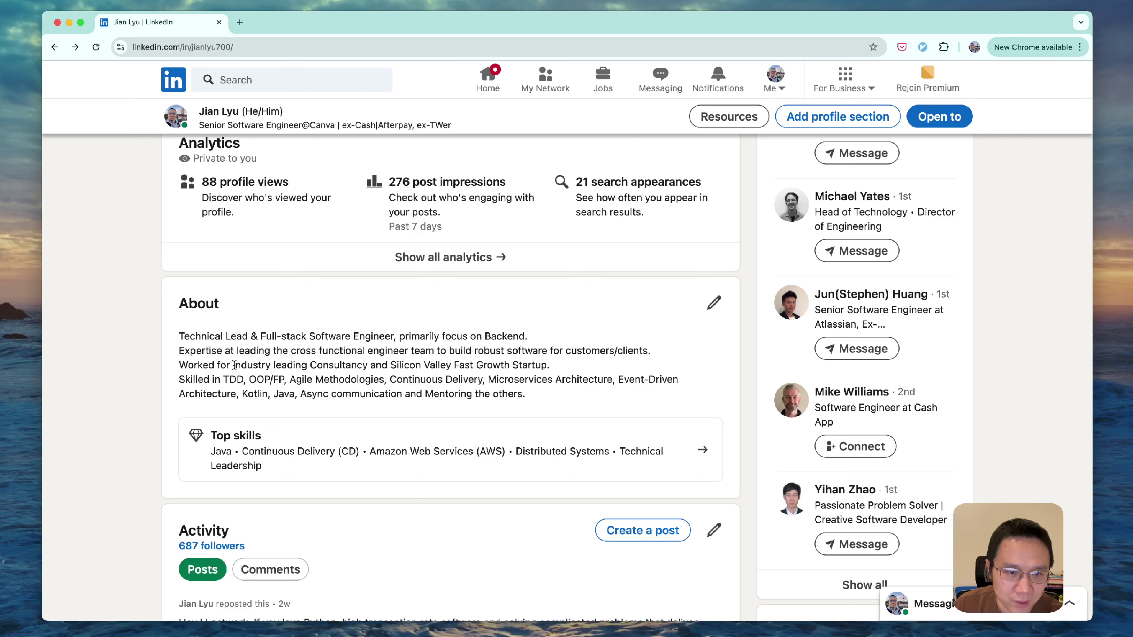
{"action": "left_click_drag", "start_coordinate": [232, 365], "coordinate": [367, 366]}
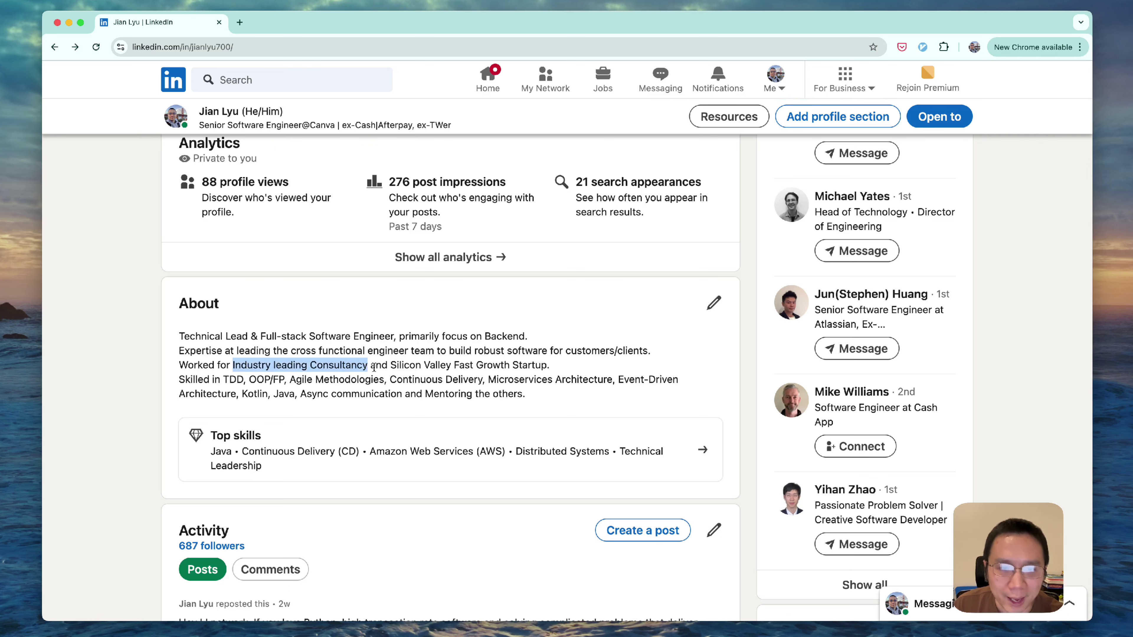
{"action": "left_click_drag", "start_coordinate": [370, 365], "coordinate": [546, 365]}
{"action": "left_click", "coordinate": [585, 367]}
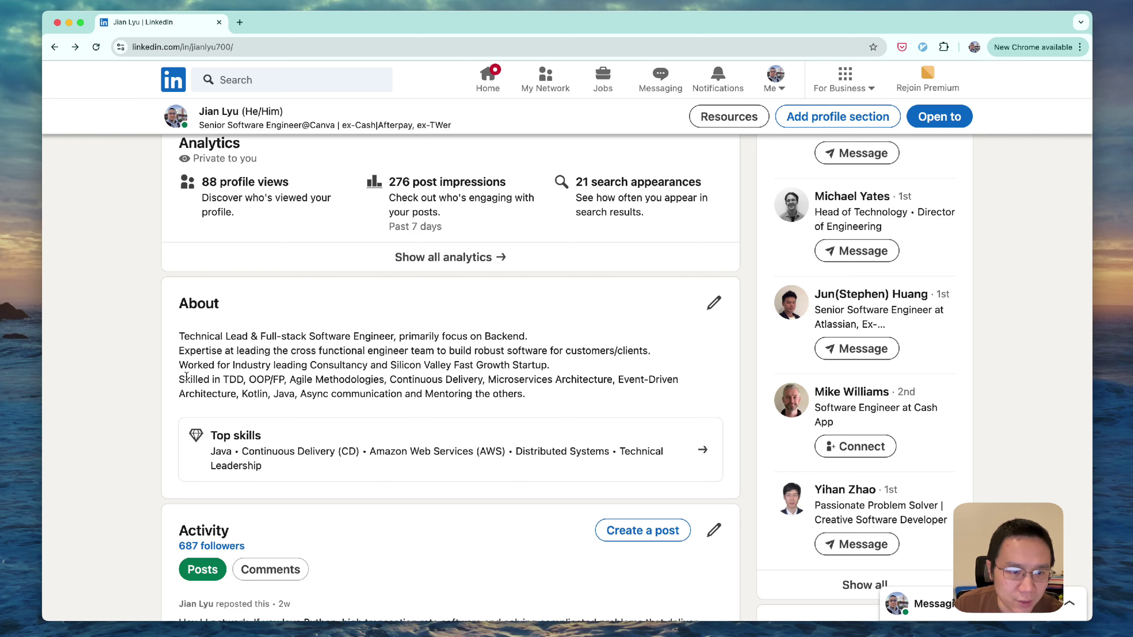
Highlight the start of the About summary's skills line and look over the Top skills below it
{"action": "left_click_drag", "start_coordinate": [184, 378], "coordinate": [226, 378]}
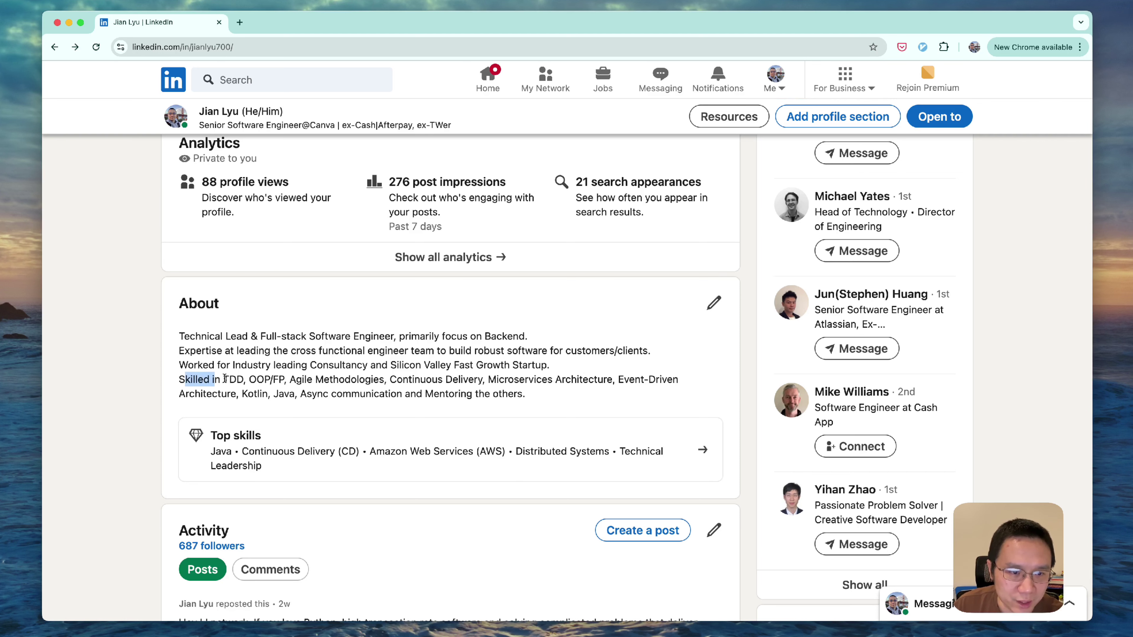
{"action": "left_click", "coordinate": [227, 379]}
{"action": "scroll", "coordinate": [206, 356], "scroll_direction": "down", "scroll_amount": 2}
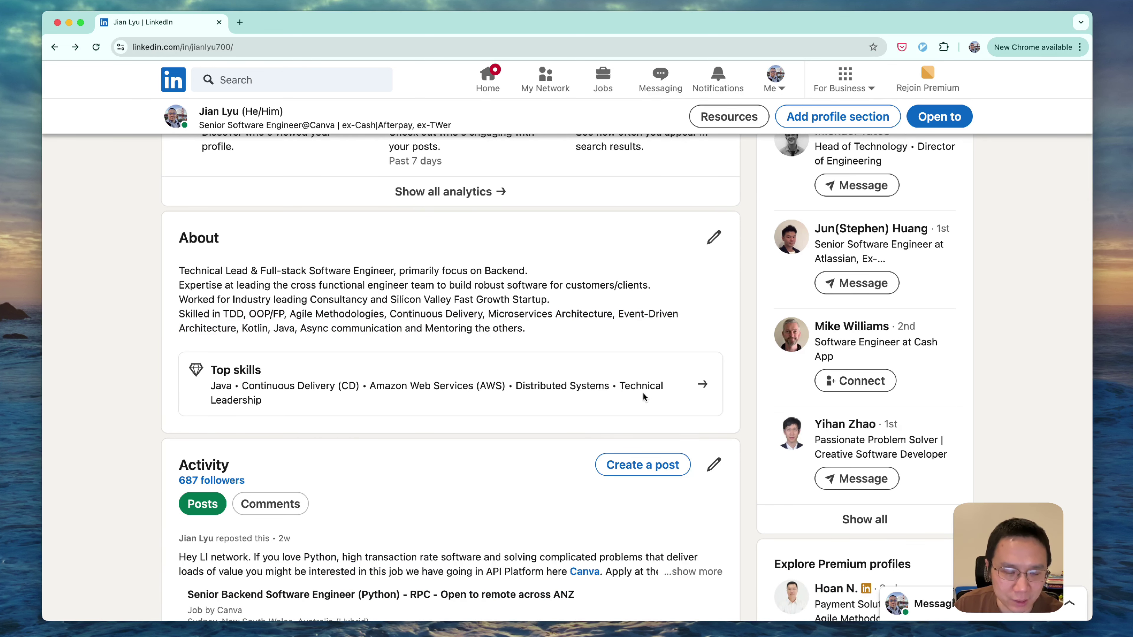
{"action": "scroll", "coordinate": [466, 429], "scroll_direction": "down", "scroll_amount": 1}
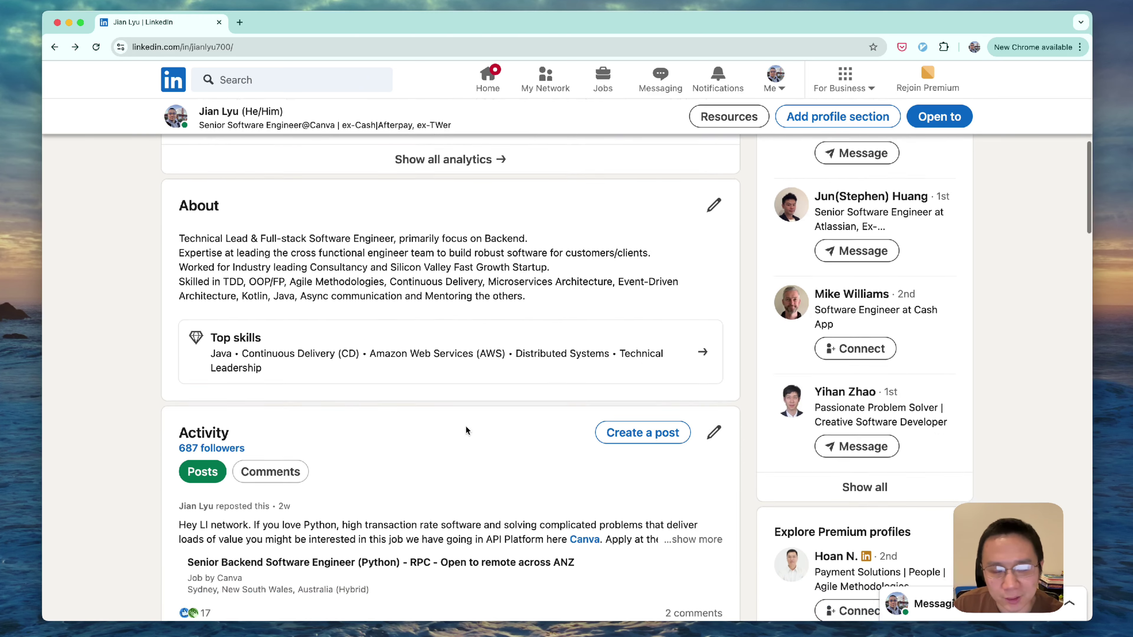
Expand the full description of the Technical Lead Engineer role at Cash App in the Experience section
{"action": "scroll", "coordinate": [466, 427], "scroll_direction": "down", "scroll_amount": 10}
{"action": "scroll", "coordinate": [481, 274], "scroll_direction": "up", "scroll_amount": 1}
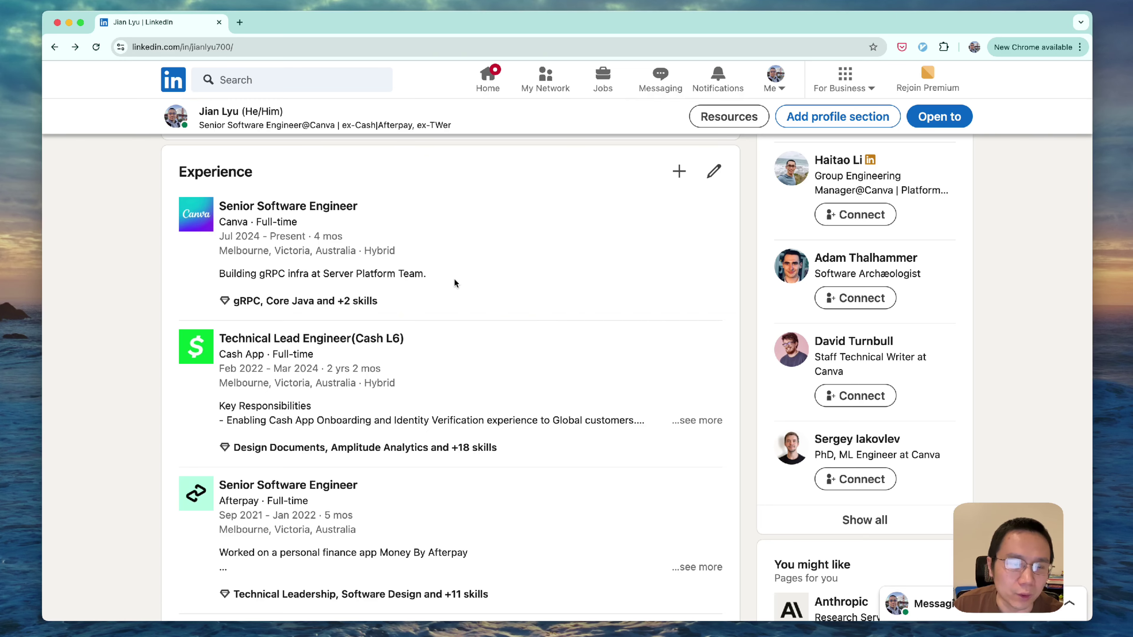
{"action": "scroll", "coordinate": [454, 283], "scroll_direction": "down", "scroll_amount": 3}
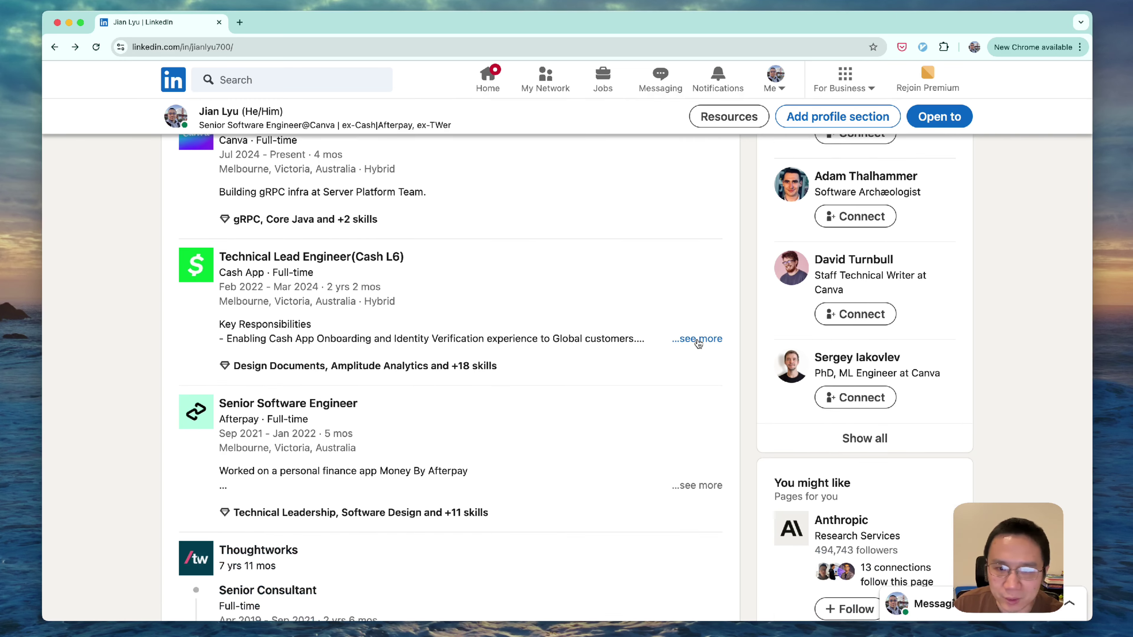
{"action": "left_click", "coordinate": [697, 339]}
{"action": "scroll", "coordinate": [698, 342], "scroll_direction": "down", "scroll_amount": 3}
{"action": "scroll", "coordinate": [556, 304], "scroll_direction": "up", "scroll_amount": 8}
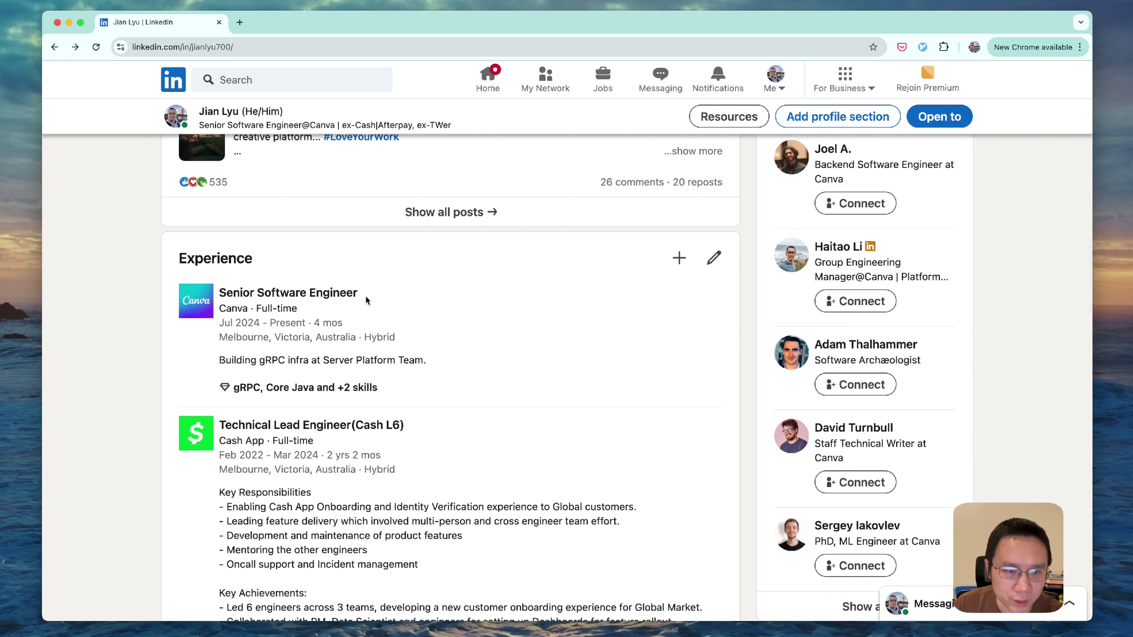
Highlight the Senior Software Engineer title at Canva and read through the Cash App role's responsibilities, achievements and key project
{"action": "left_click_drag", "start_coordinate": [366, 300], "coordinate": [266, 295]}
{"action": "left_click", "coordinate": [459, 350]}
{"action": "scroll", "coordinate": [458, 350], "scroll_direction": "down", "scroll_amount": 3}
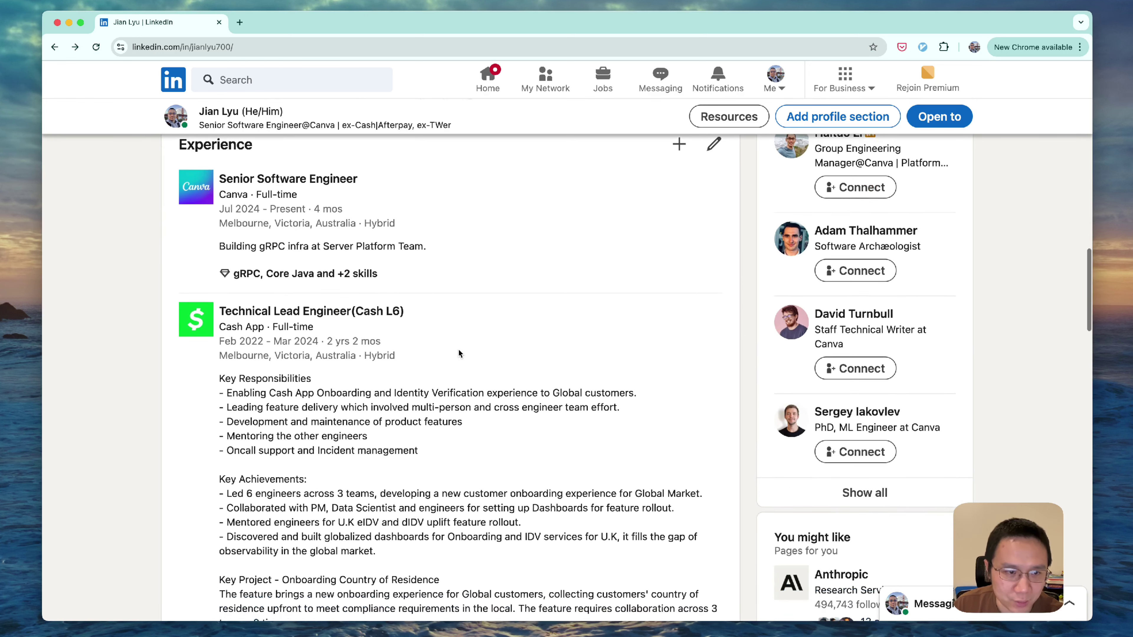
{"action": "scroll", "coordinate": [459, 353], "scroll_direction": "down", "scroll_amount": 2}
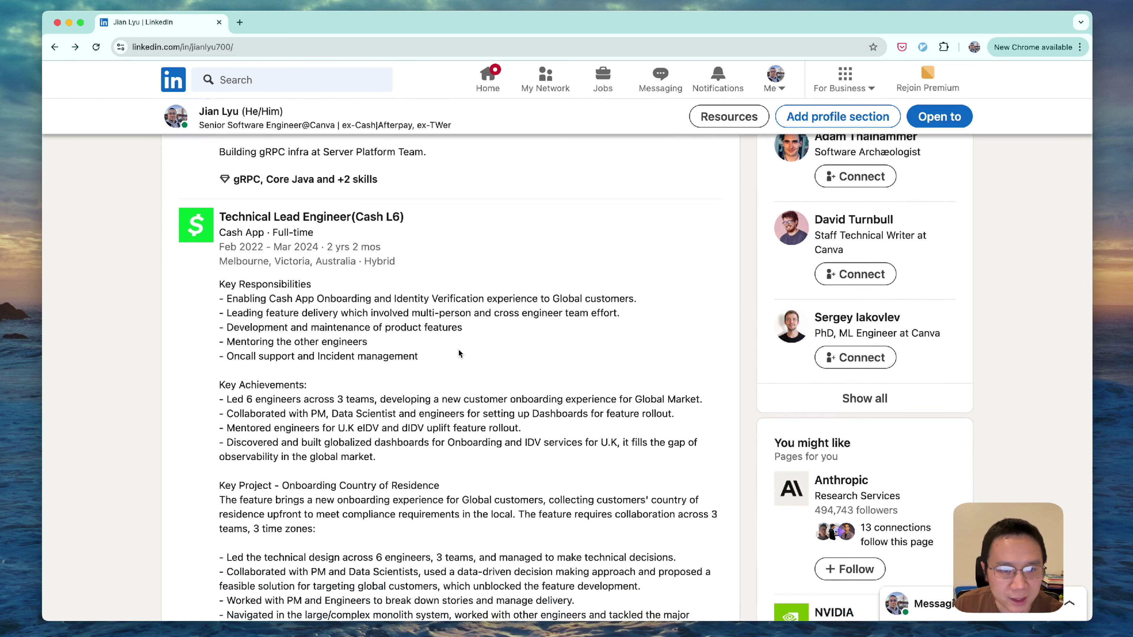
{"action": "scroll", "coordinate": [458, 353], "scroll_direction": "down", "scroll_amount": 1}
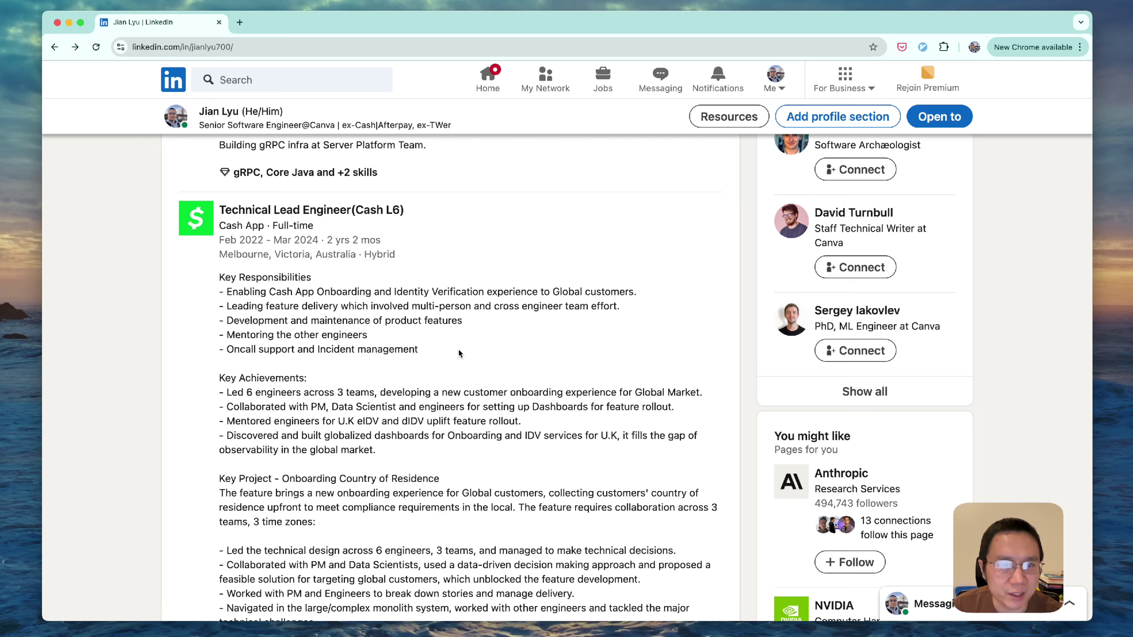
{"action": "scroll", "coordinate": [460, 352], "scroll_direction": "down", "scroll_amount": 1}
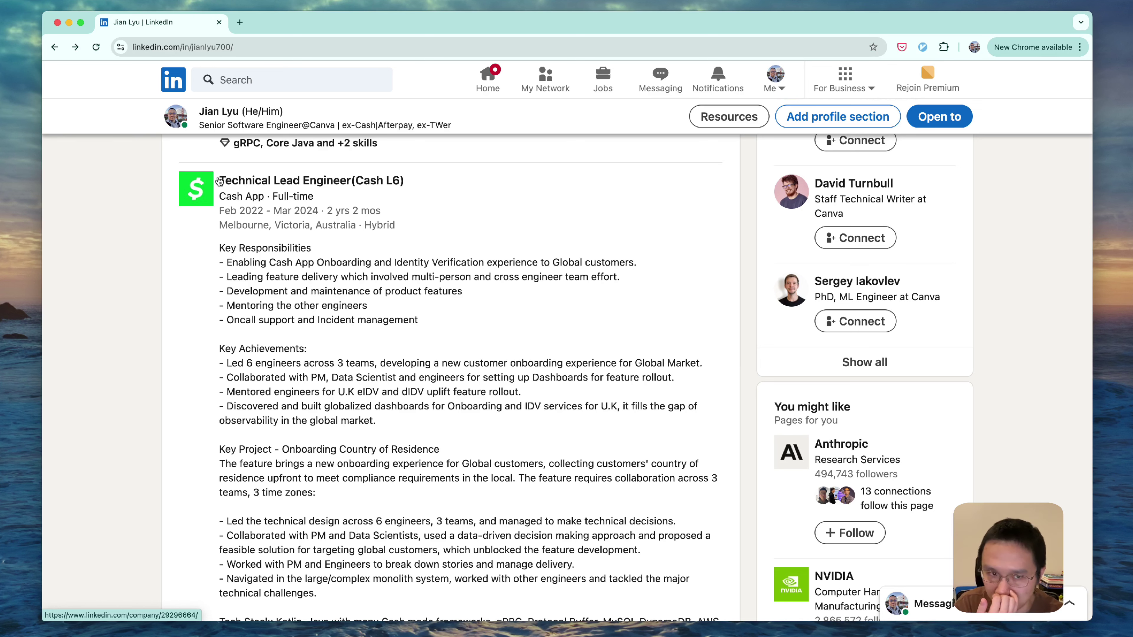
{"action": "scroll", "coordinate": [416, 360], "scroll_direction": "down", "scroll_amount": 2}
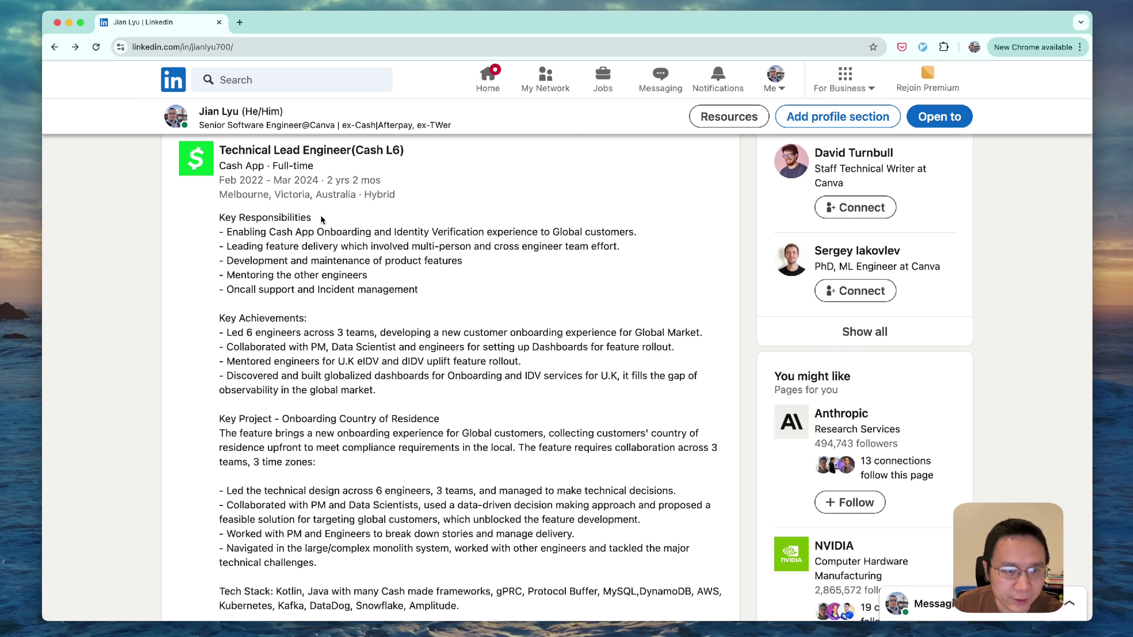
Highlight the "Key Responsibilities" heading and its bullet points in the Cash App role, and clear the selection
{"action": "left_click_drag", "start_coordinate": [320, 216], "coordinate": [218, 218]}
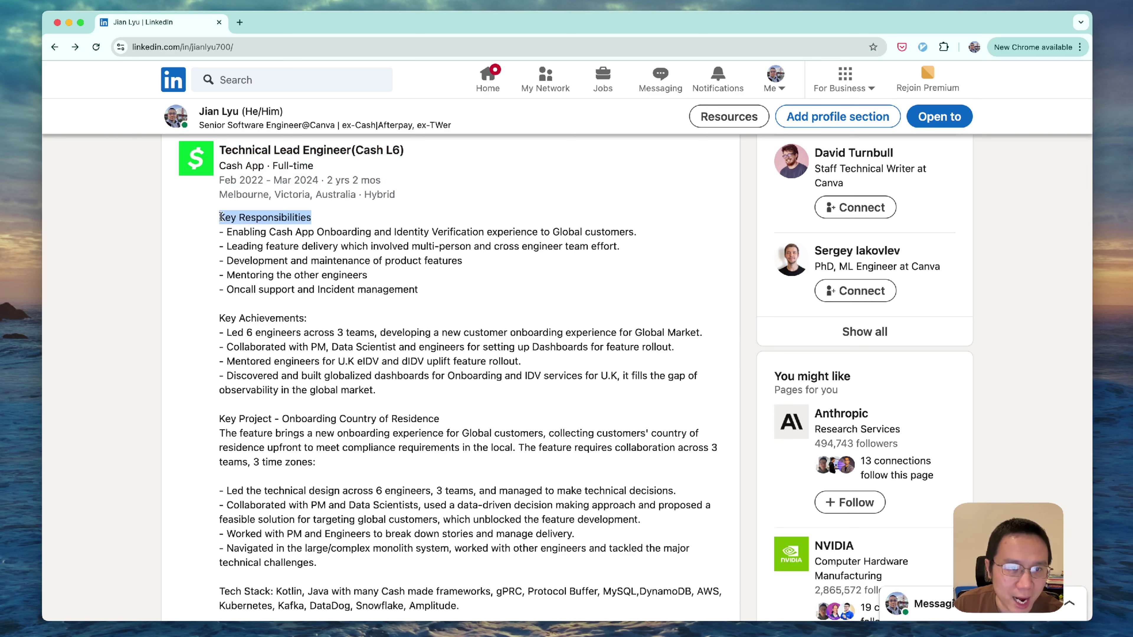
{"action": "left_click_drag", "start_coordinate": [455, 292], "coordinate": [643, 232]}
{"action": "left_click", "coordinate": [439, 278]}
{"action": "left_click", "coordinate": [546, 276]}
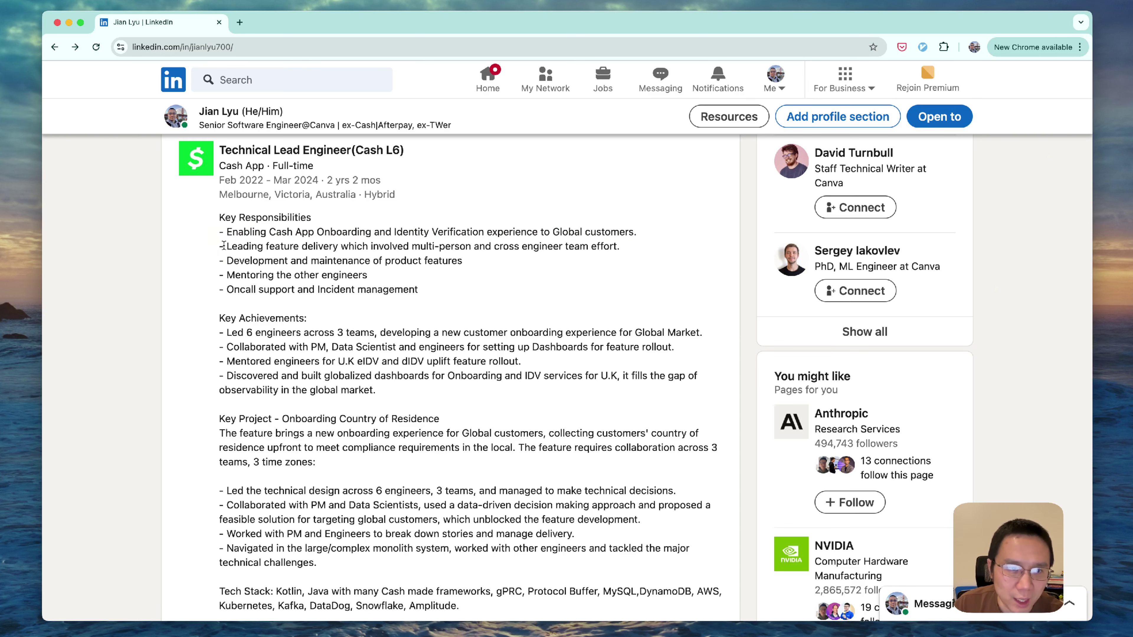
Highlight the feature delivery, mentoring and on-call bullets under Key Responsibilities in the Cash App role, and clear the selection
{"action": "left_click_drag", "start_coordinate": [224, 246], "coordinate": [637, 243]}
{"action": "left_click", "coordinate": [520, 273]}
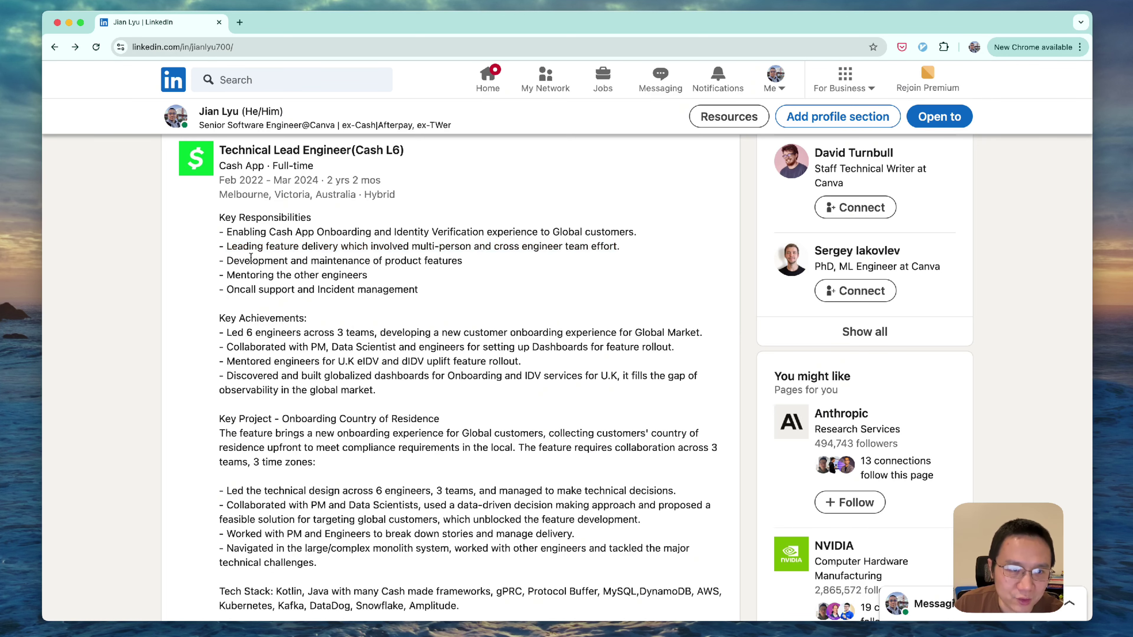
{"action": "left_click_drag", "start_coordinate": [209, 273], "coordinate": [306, 271]}
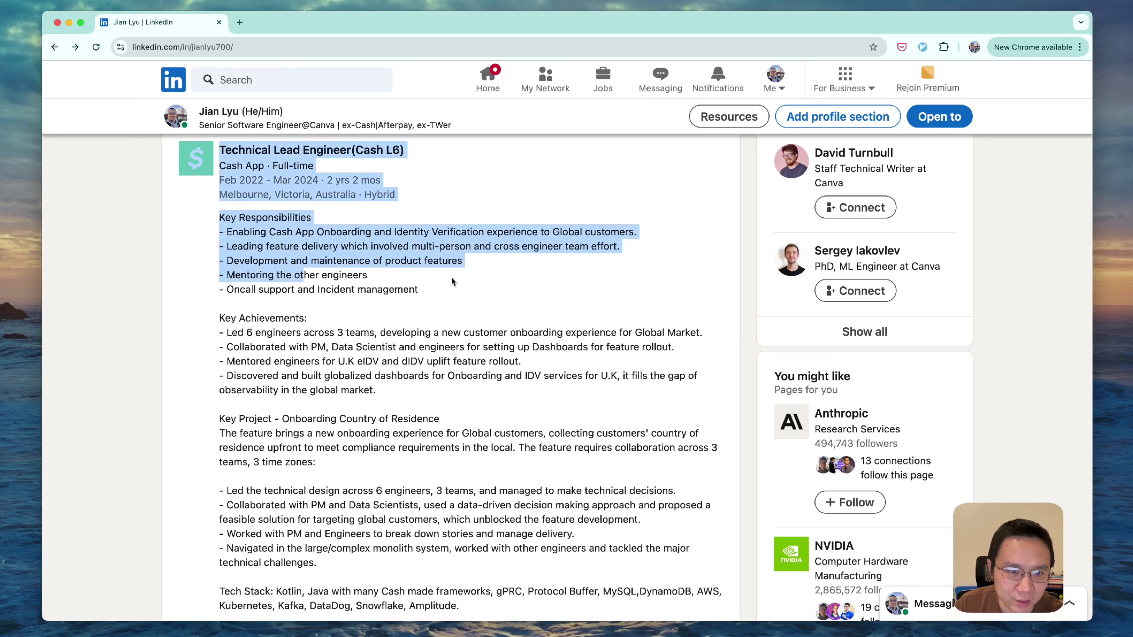
{"action": "left_click_drag", "start_coordinate": [446, 289], "coordinate": [220, 260]}
{"action": "left_click", "coordinate": [563, 290]}
Highlight the "Key Achievements" heading and its bullet points in the Cash App role, and clear the selection
{"action": "scroll", "coordinate": [563, 290], "scroll_direction": "down", "scroll_amount": 1}
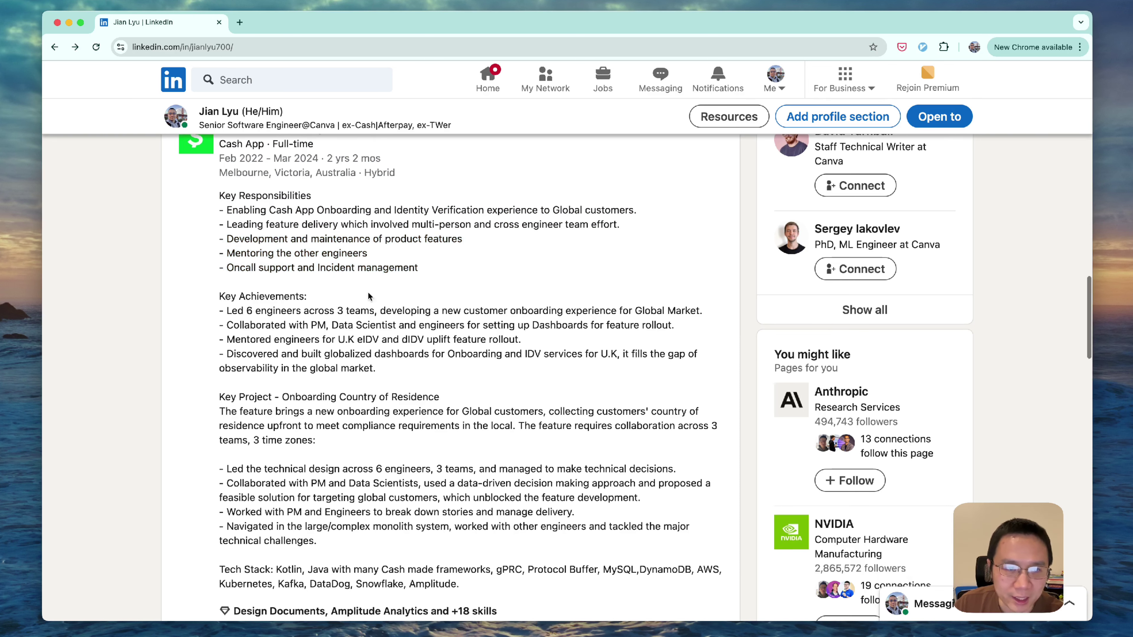
{"action": "left_click_drag", "start_coordinate": [308, 296], "coordinate": [218, 295]}
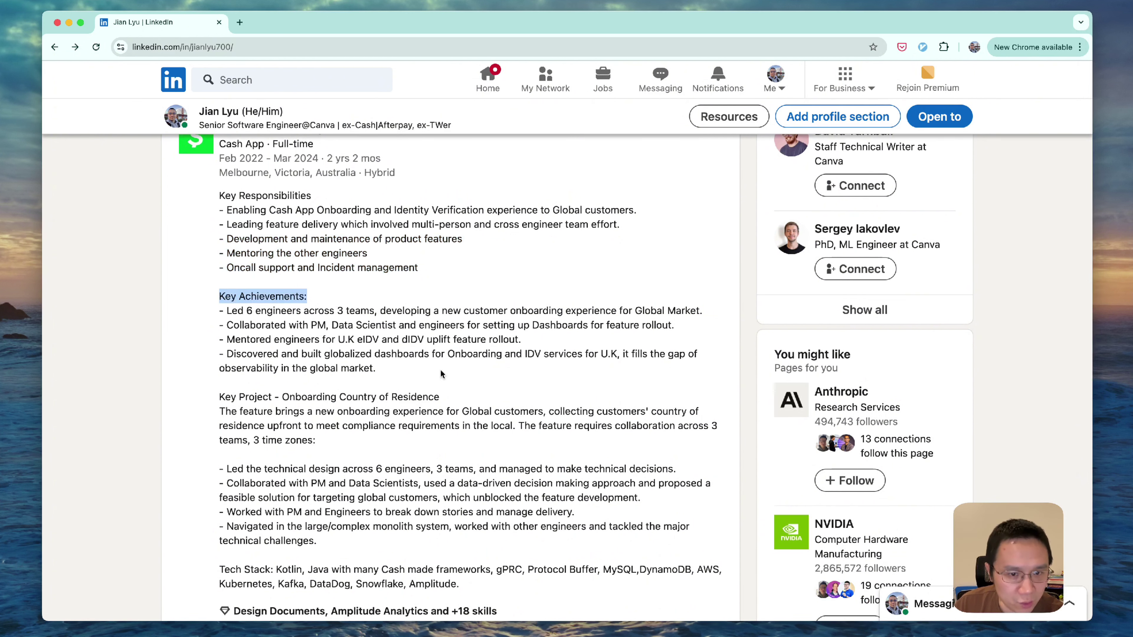
{"action": "left_click_drag", "start_coordinate": [414, 374], "coordinate": [221, 136]}
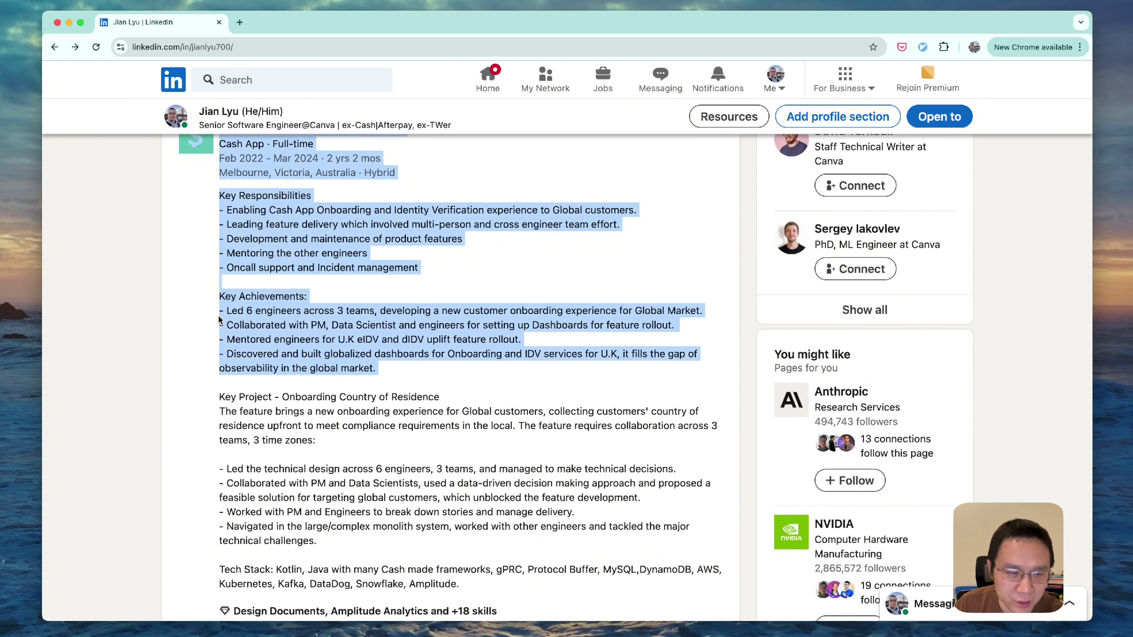
{"action": "left_click", "coordinate": [220, 320]}
Highlight the "Key Project - Onboarding Country of Residence" heading, its introductory paragraph and the sentence on collaboration across 3 teams, clearing each selection
{"action": "scroll", "coordinate": [220, 320], "scroll_direction": "down", "scroll_amount": 2}
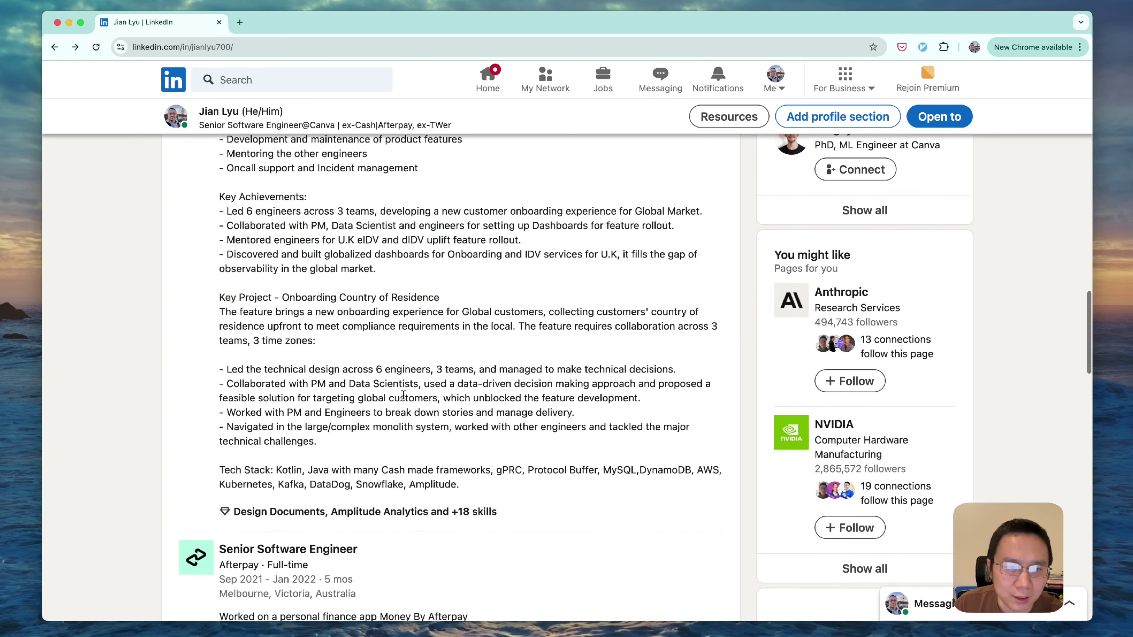
{"action": "mouse_move", "coordinate": [219, 298]}
{"action": "left_mouse_down"}
{"action": "mouse_move", "coordinate": [448, 299]}
{"action": "mouse_move", "coordinate": [211, 300]}
{"action": "mouse_move", "coordinate": [223, 299]}
{"action": "left_mouse_up"}
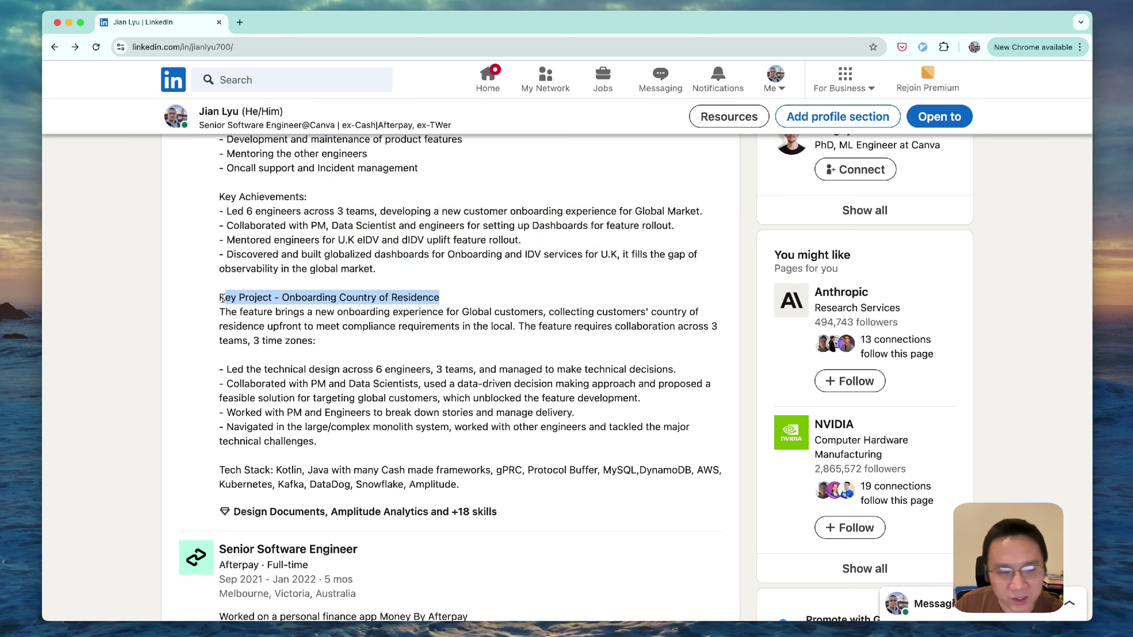
{"action": "left_click", "coordinate": [380, 321]}
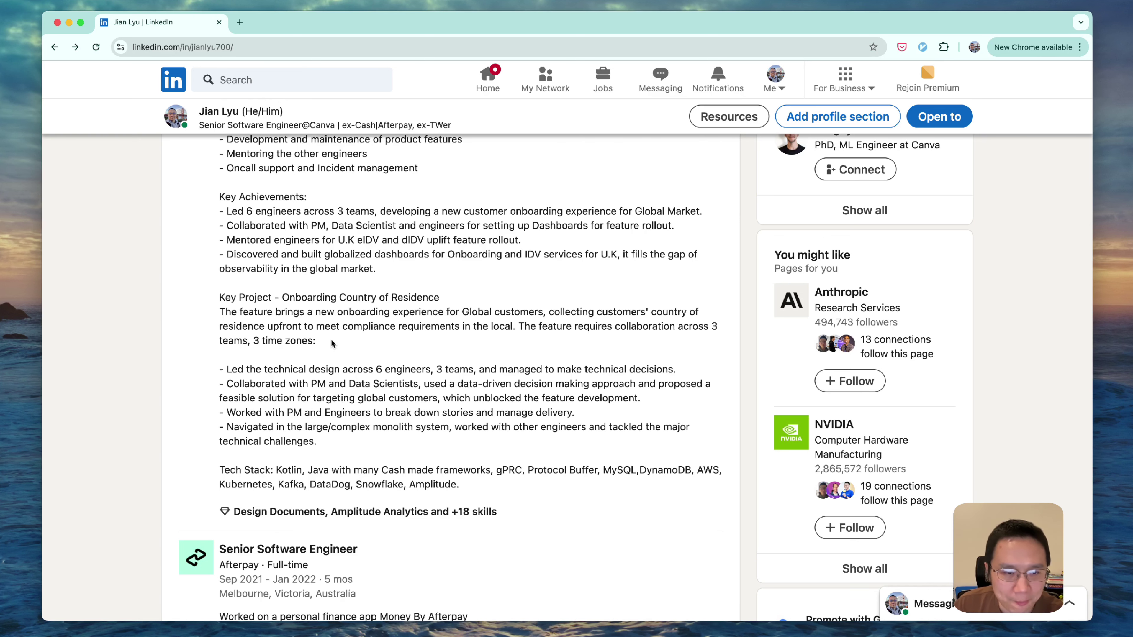
{"action": "mouse_move", "coordinate": [331, 343]}
{"action": "left_mouse_down"}
{"action": "mouse_move", "coordinate": [285, 341]}
{"action": "mouse_move", "coordinate": [242, 311]}
{"action": "mouse_move", "coordinate": [216, 311]}
{"action": "mouse_move", "coordinate": [239, 327]}
{"action": "mouse_move", "coordinate": [319, 312]}
{"action": "mouse_move", "coordinate": [369, 321]}
{"action": "mouse_move", "coordinate": [308, 322]}
{"action": "mouse_move", "coordinate": [310, 335]}
{"action": "left_mouse_up"}
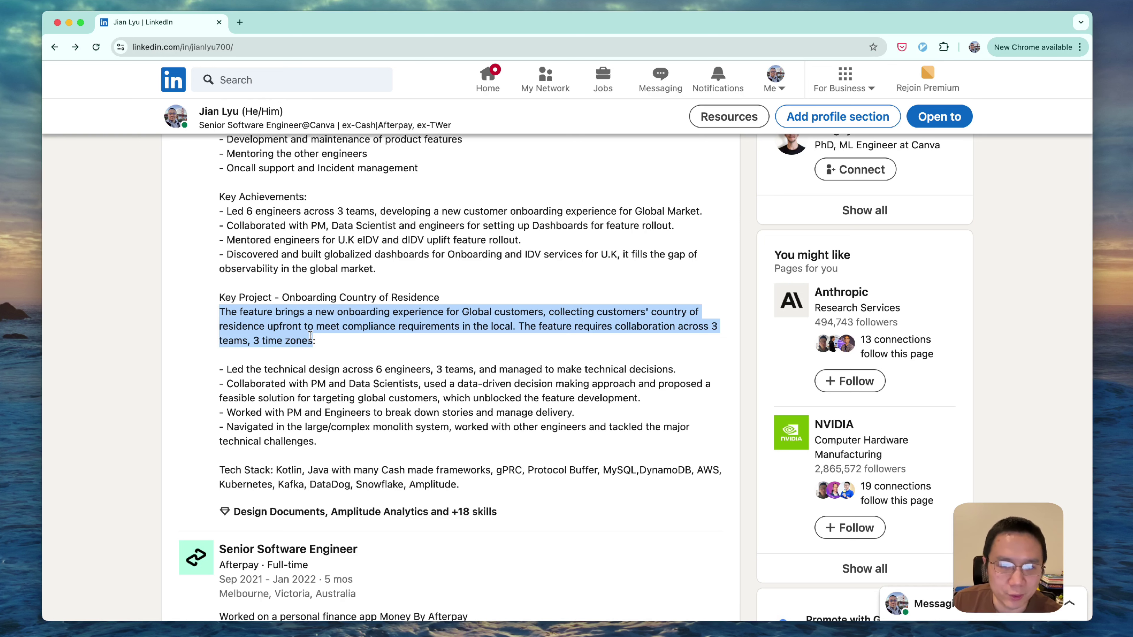
{"action": "left_click", "coordinate": [382, 348]}
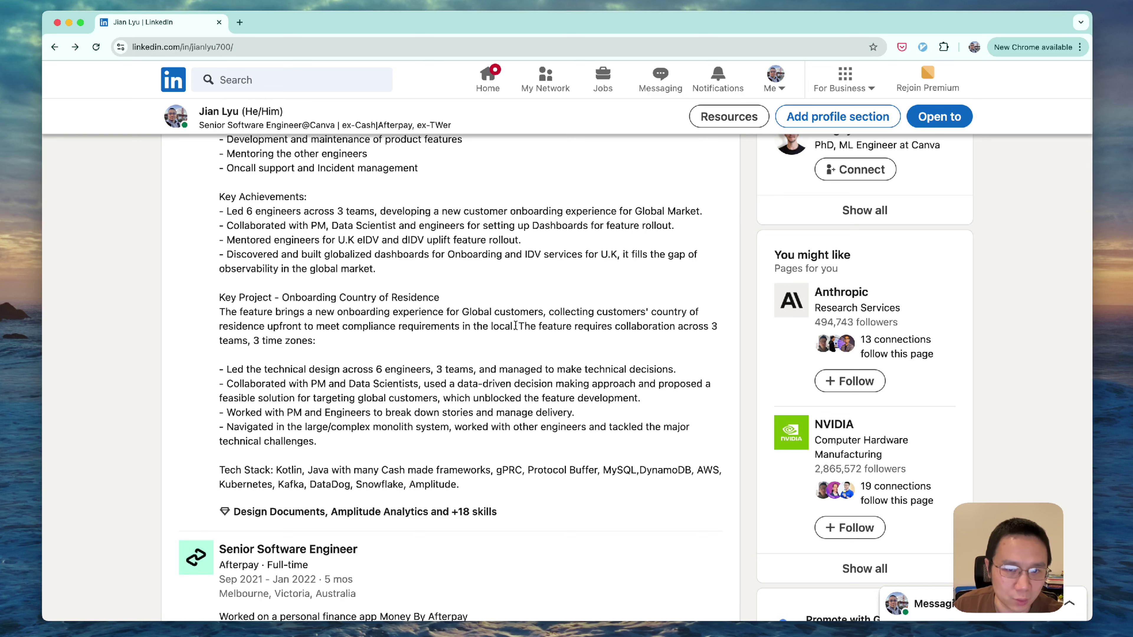
{"action": "left_click_drag", "start_coordinate": [515, 326], "coordinate": [319, 340]}
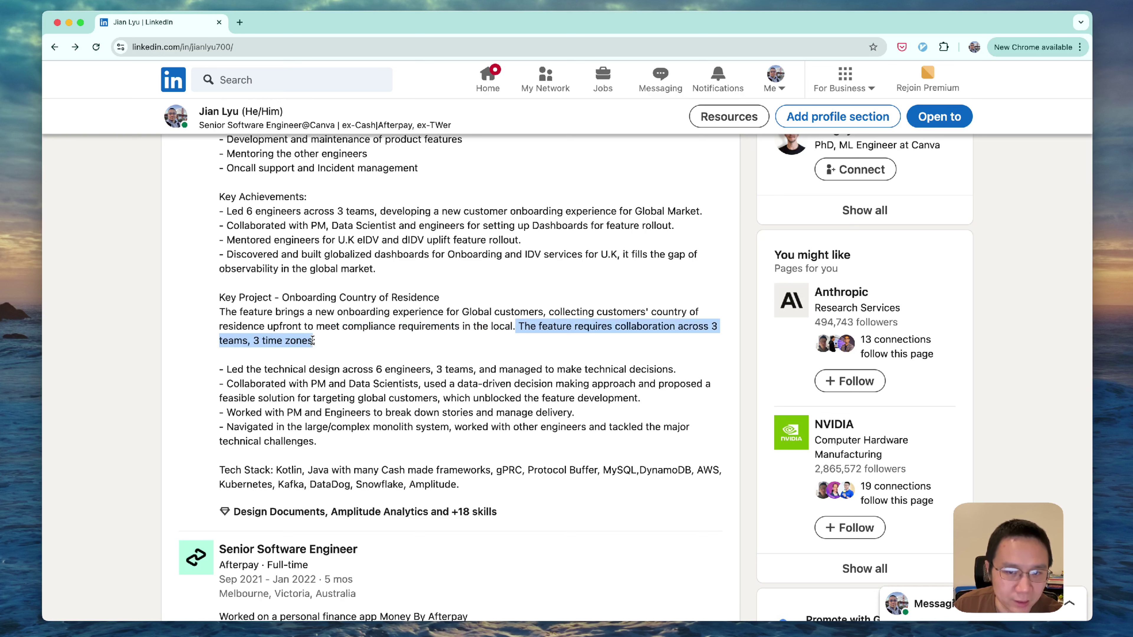
{"action": "left_click", "coordinate": [430, 355]}
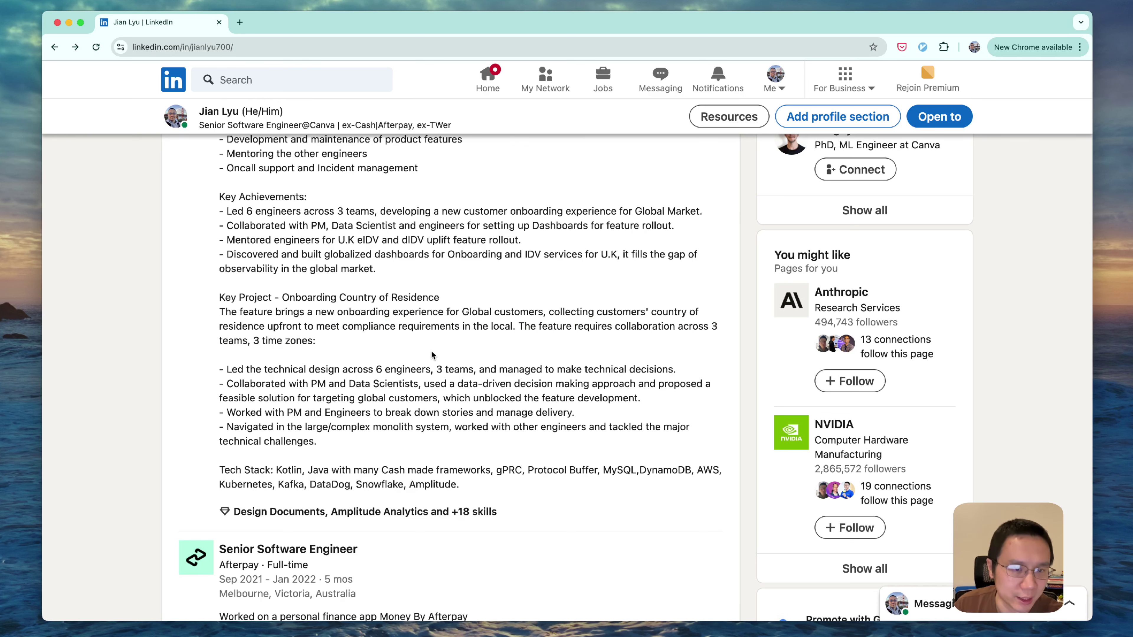
Highlight the contribution bullets under the Cash App key project, from leading the technical design to tackling technical challenges, and clear the selection
{"action": "scroll", "coordinate": [430, 351], "scroll_direction": "down", "scroll_amount": 2}
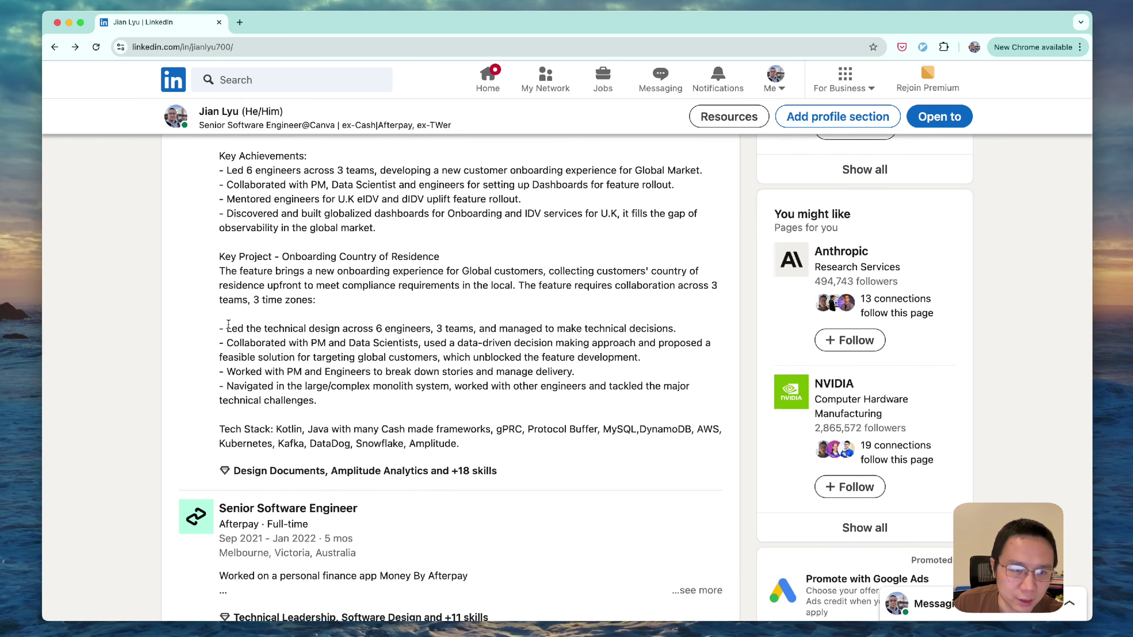
{"action": "left_click_drag", "start_coordinate": [225, 328], "coordinate": [350, 399]}
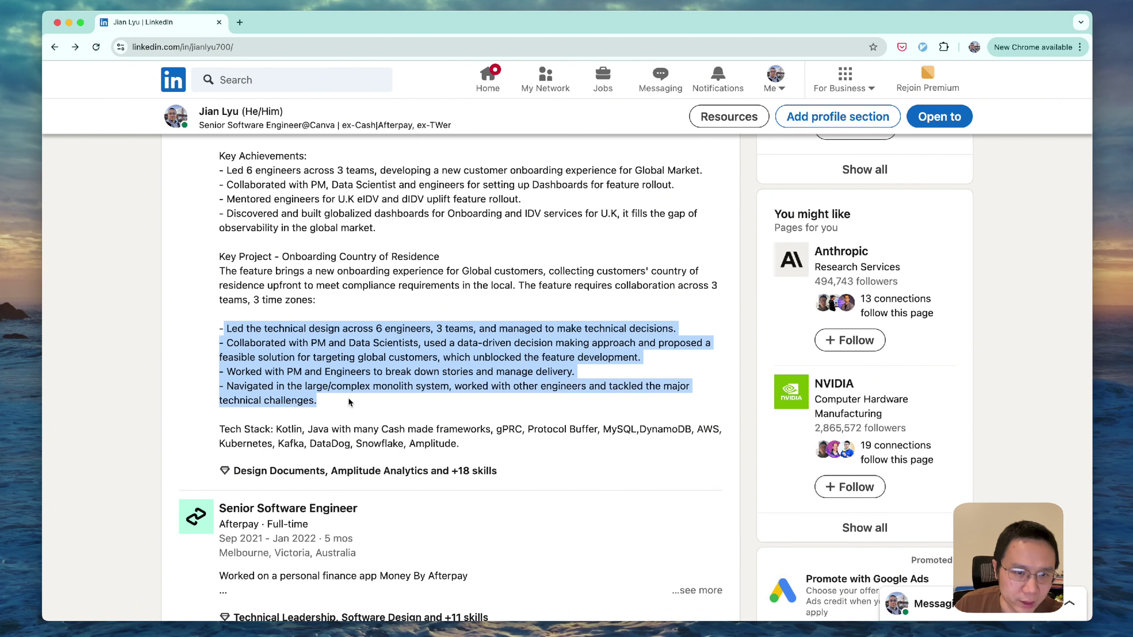
{"action": "left_click", "coordinate": [405, 411]}
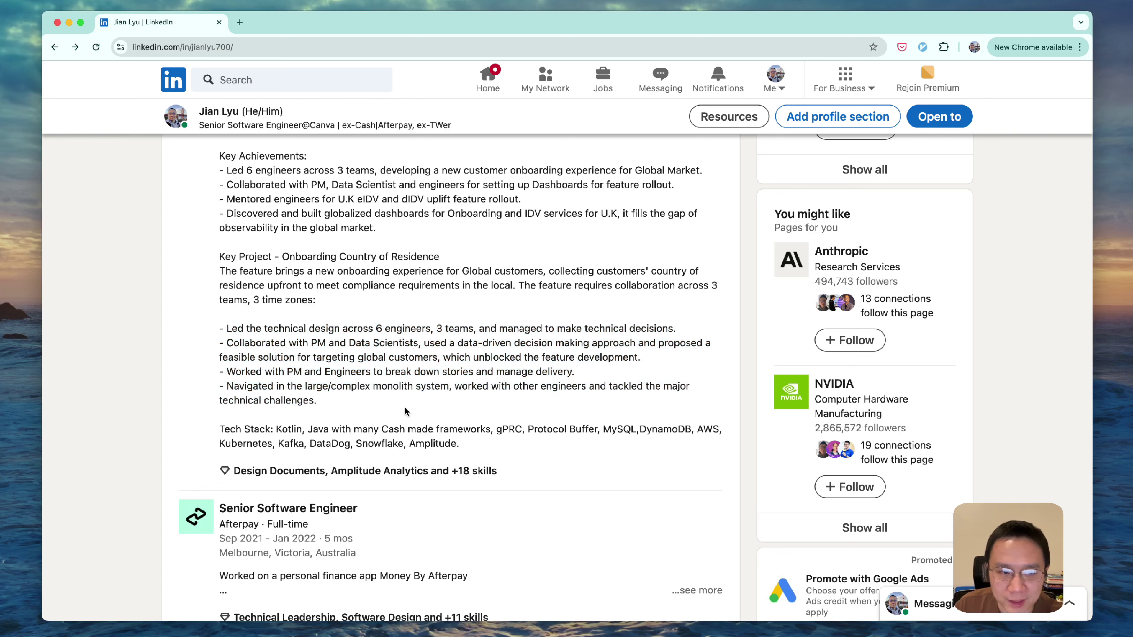
{"action": "scroll", "coordinate": [405, 408], "scroll_direction": "up", "scroll_amount": 1}
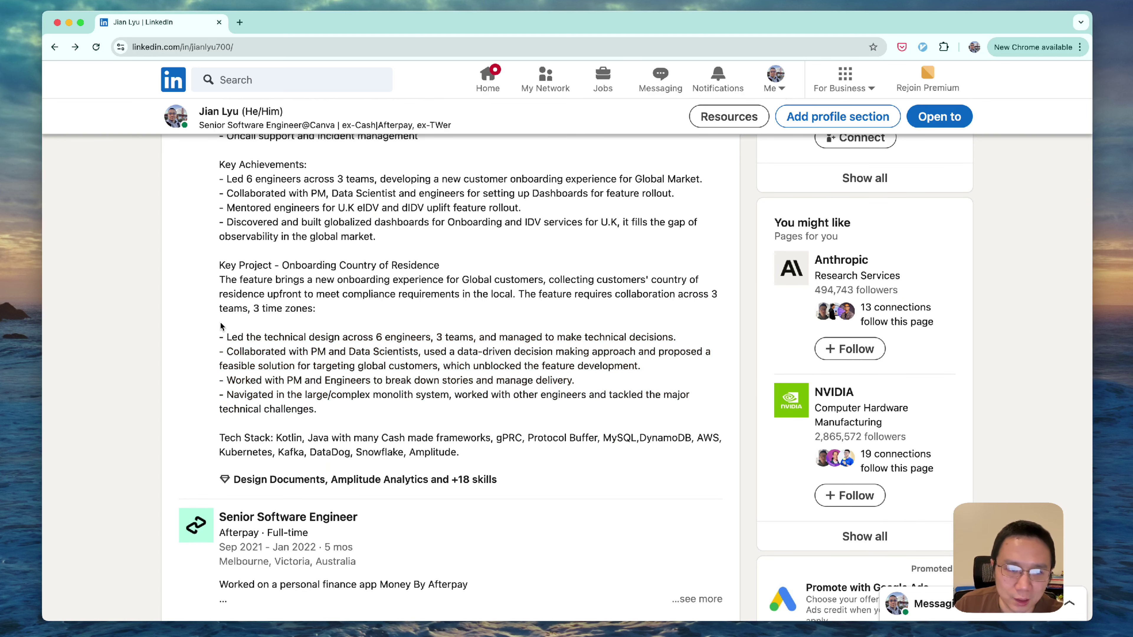
{"action": "left_click_drag", "start_coordinate": [226, 337], "coordinate": [293, 343]}
{"action": "left_click", "coordinate": [381, 417]}
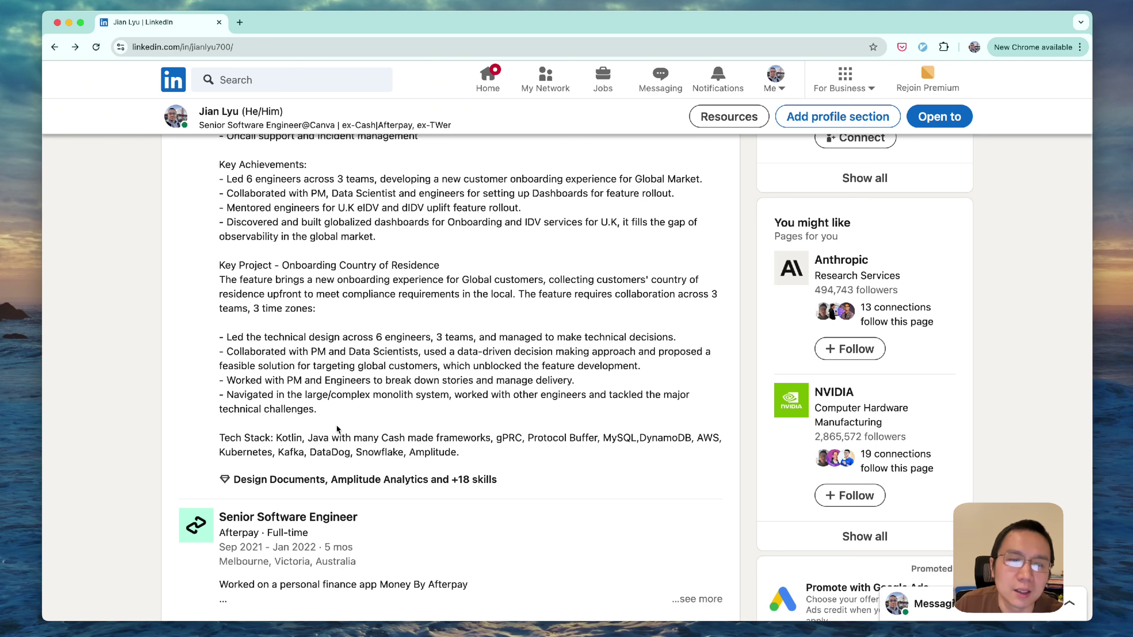
{"action": "left_click_drag", "start_coordinate": [334, 414], "coordinate": [216, 341]}
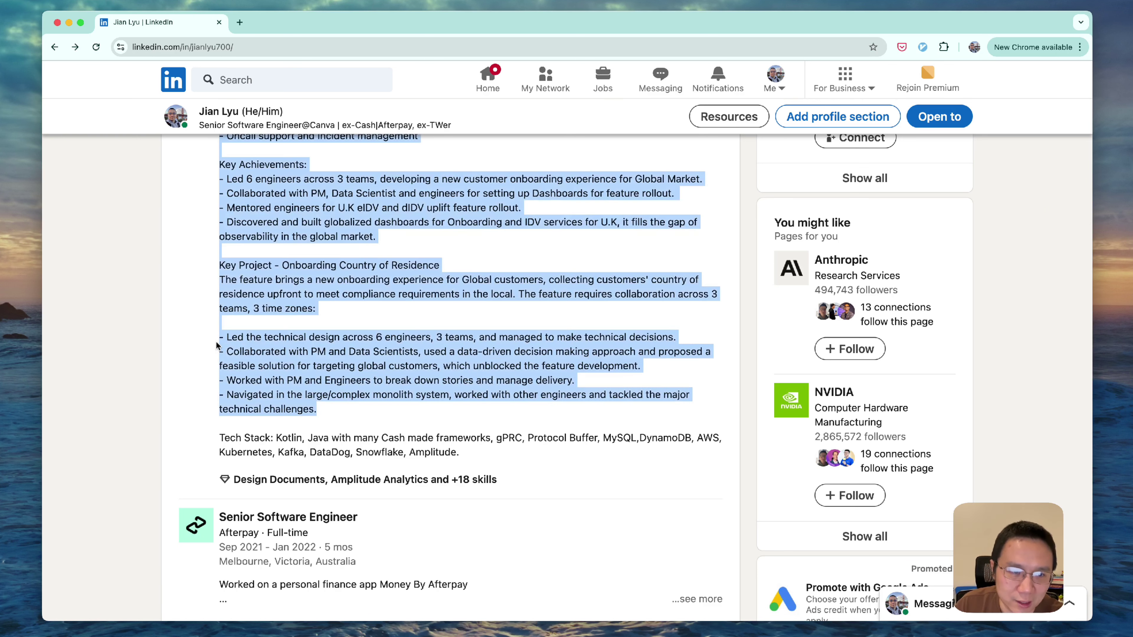
{"action": "left_click", "coordinate": [219, 339]}
Highlight the Tech Stack lines at the end of the Cash App role's description and clear the selection
{"action": "scroll", "coordinate": [218, 357], "scroll_direction": "down", "scroll_amount": 2}
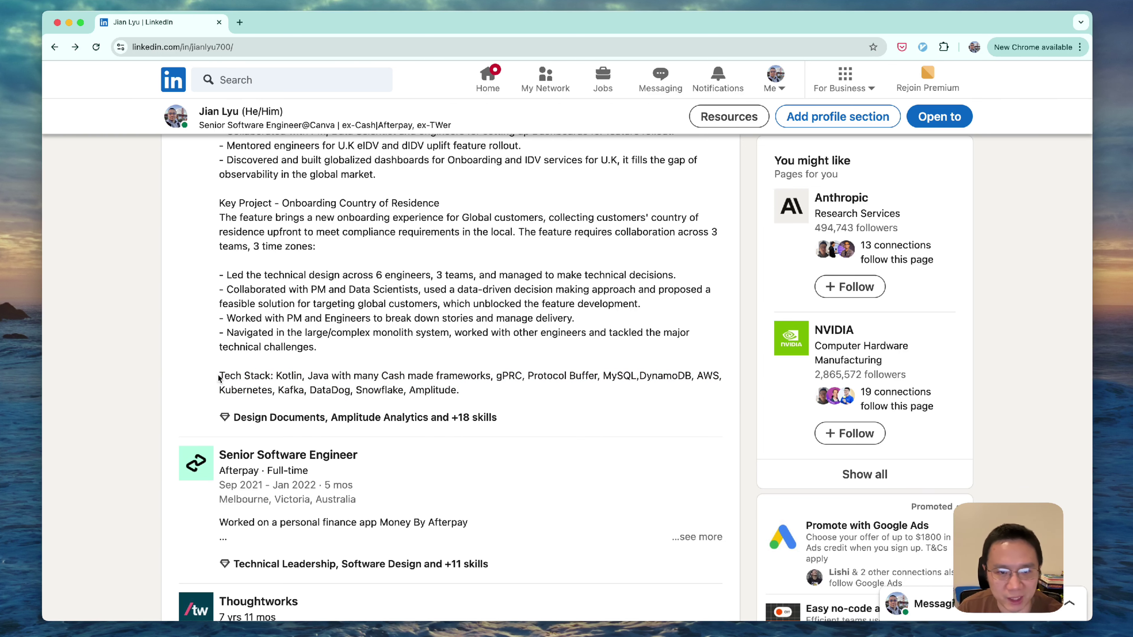
{"action": "left_click_drag", "start_coordinate": [219, 377], "coordinate": [521, 391]}
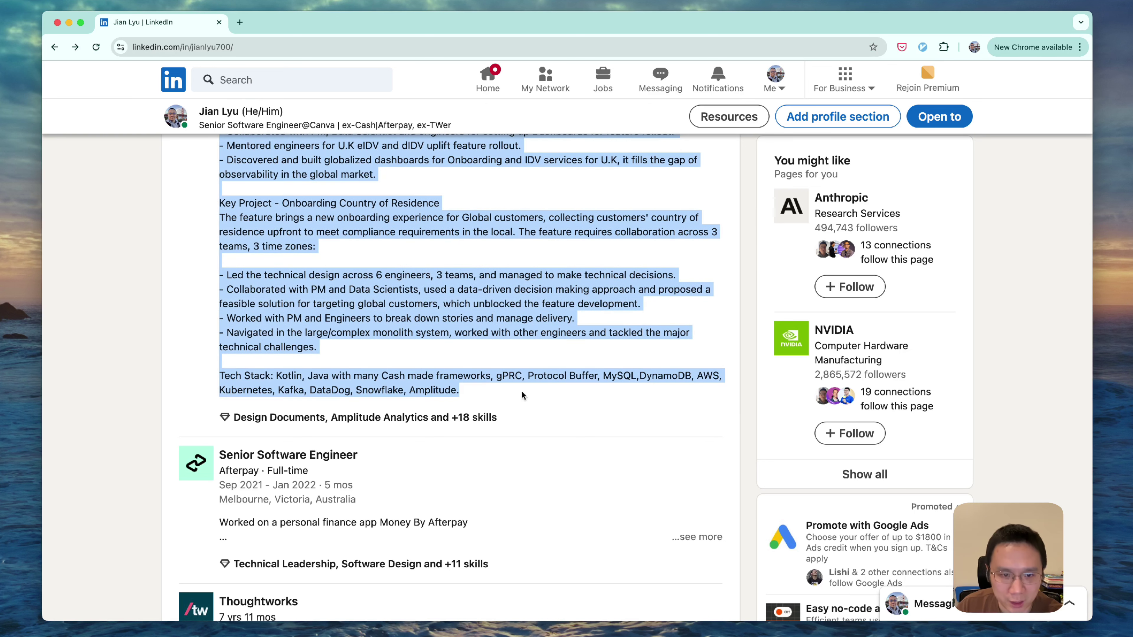
{"action": "left_click", "coordinate": [555, 396]}
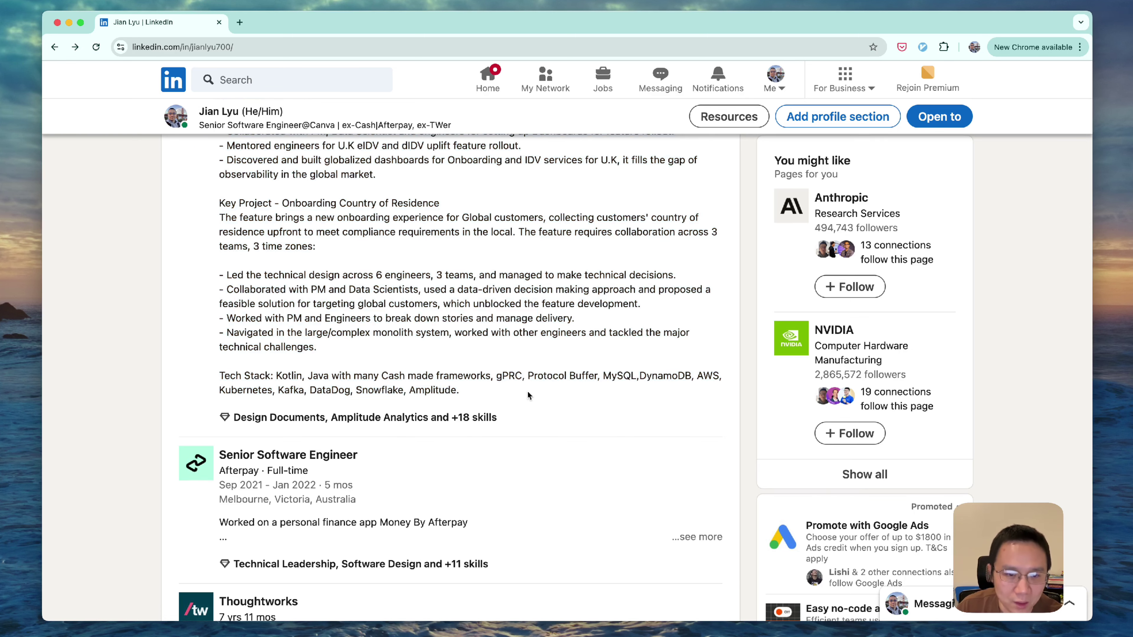
Look over the Cash App role once more and expand the full description of the Senior Software Engineer role at Afterpay
{"action": "scroll", "coordinate": [528, 395], "scroll_direction": "down", "scroll_amount": 5}
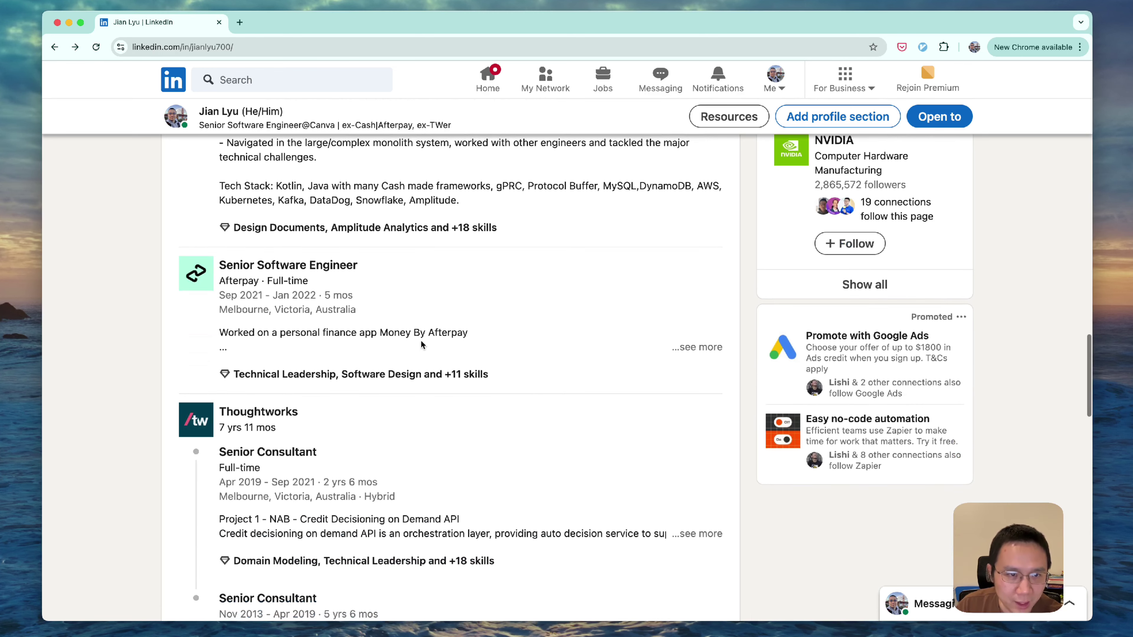
{"action": "scroll", "coordinate": [421, 340], "scroll_direction": "up", "scroll_amount": 15}
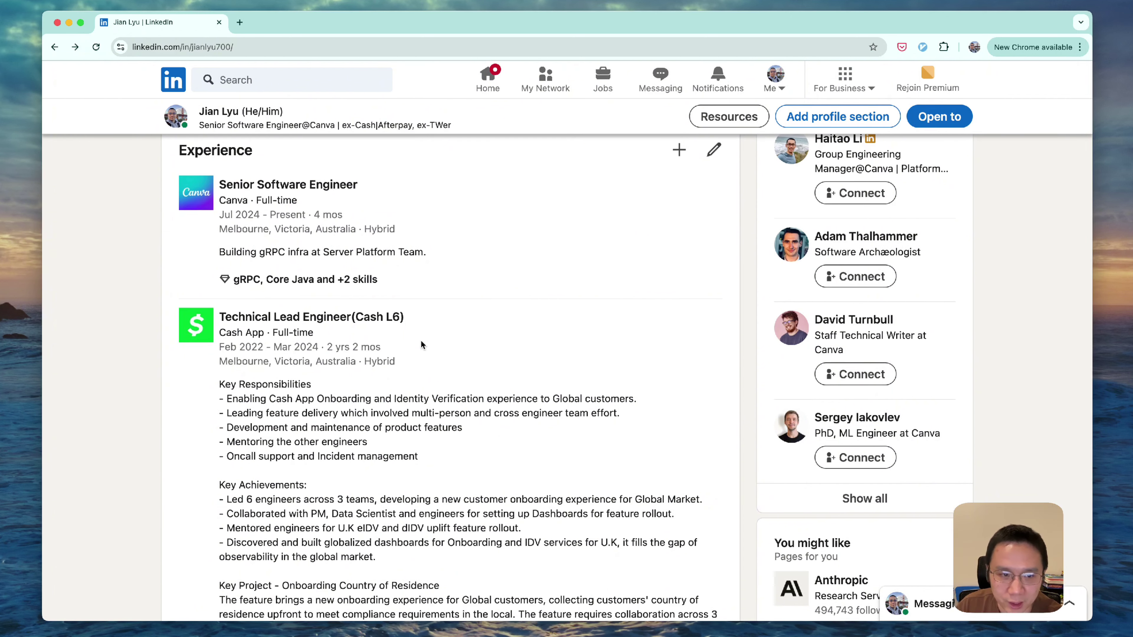
{"action": "scroll", "coordinate": [421, 339], "scroll_direction": "down", "scroll_amount": 5}
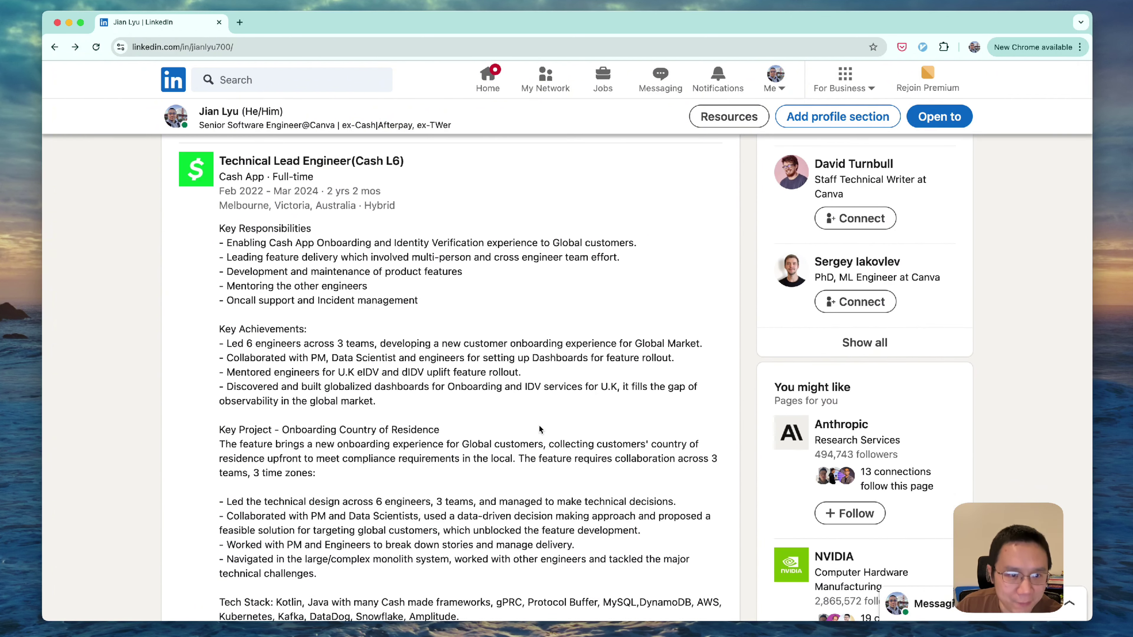
{"action": "scroll", "coordinate": [539, 426], "scroll_direction": "down", "scroll_amount": 10}
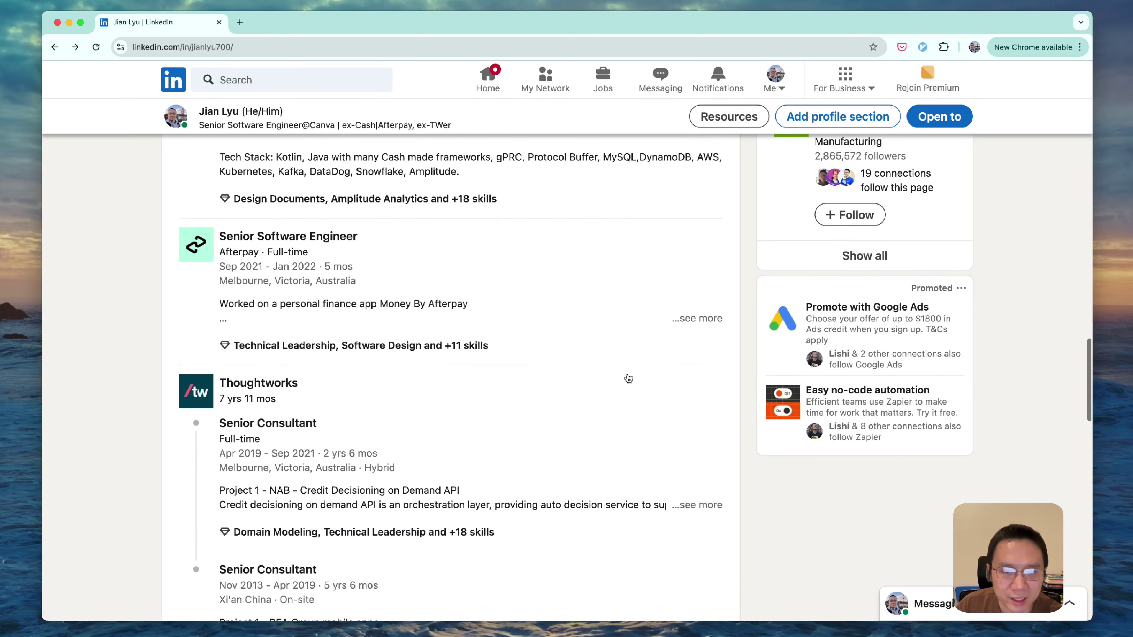
{"action": "left_click", "coordinate": [707, 319]}
{"action": "scroll", "coordinate": [609, 383], "scroll_direction": "down", "scroll_amount": 2}
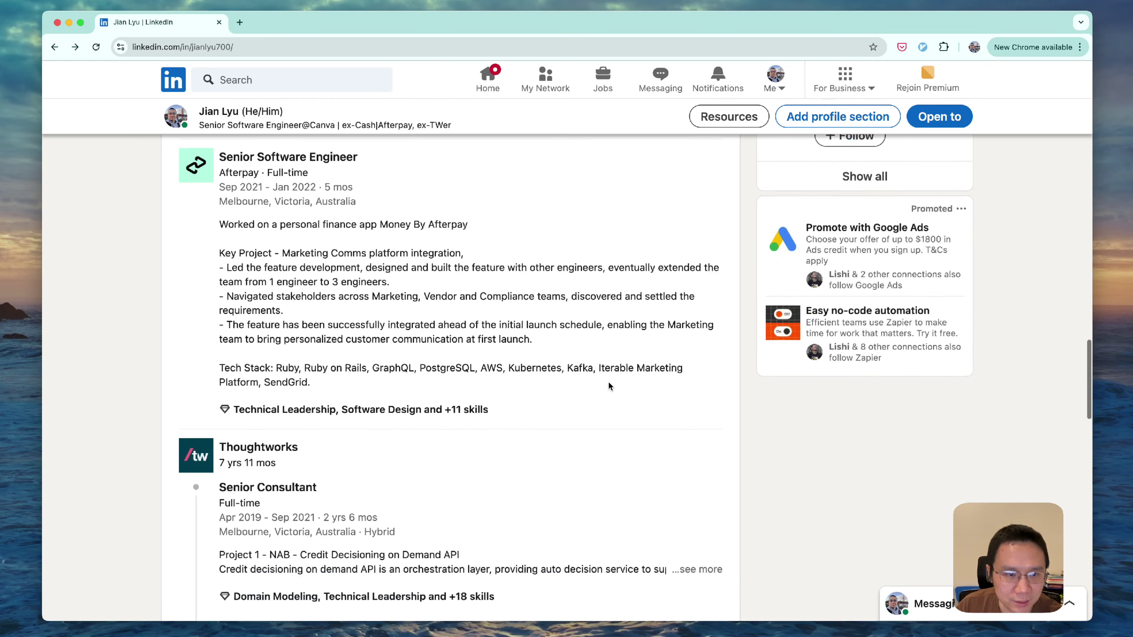
Expand the Thoughtworks Senior Consultant role based in Xi'an and look over its REA Group and Lenovo projects
{"action": "scroll", "coordinate": [609, 384], "scroll_direction": "down", "scroll_amount": 5}
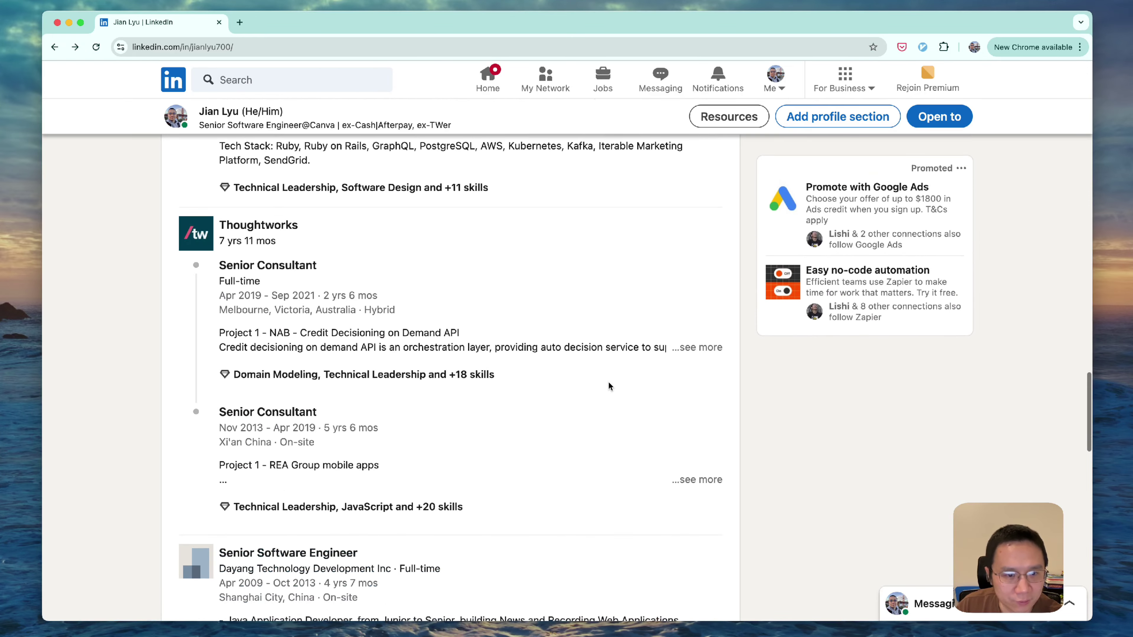
{"action": "left_click", "coordinate": [702, 477]}
{"action": "scroll", "coordinate": [624, 429], "scroll_direction": "down", "scroll_amount": 6}
{"action": "scroll", "coordinate": [605, 415], "scroll_direction": "up", "scroll_amount": 2}
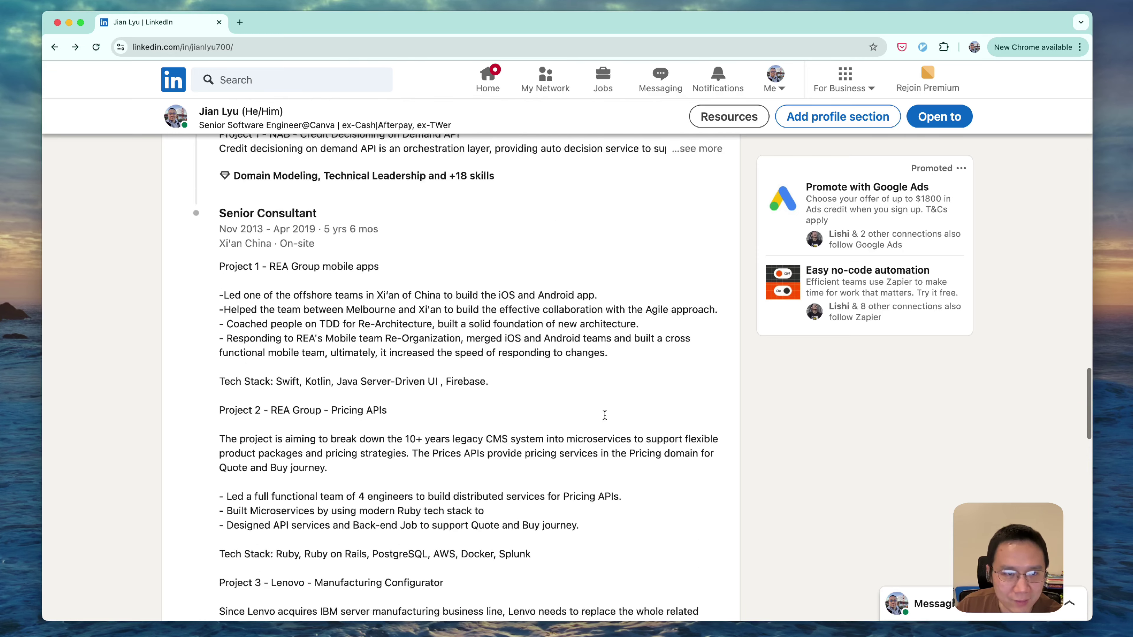
{"action": "scroll", "coordinate": [605, 415], "scroll_direction": "up", "scroll_amount": 5}
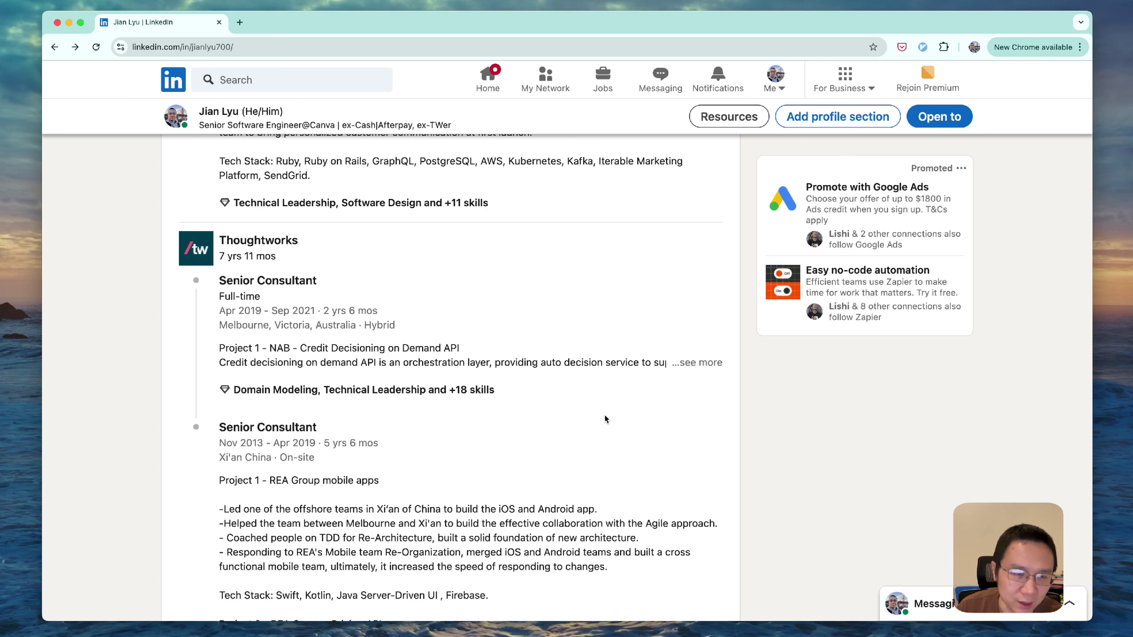
Expand the Thoughtworks Senior Consultant role based in Melbourne, highlight its header down to the Project 1 line, and clear the selection
{"action": "scroll", "coordinate": [605, 417], "scroll_direction": "down", "scroll_amount": 2}
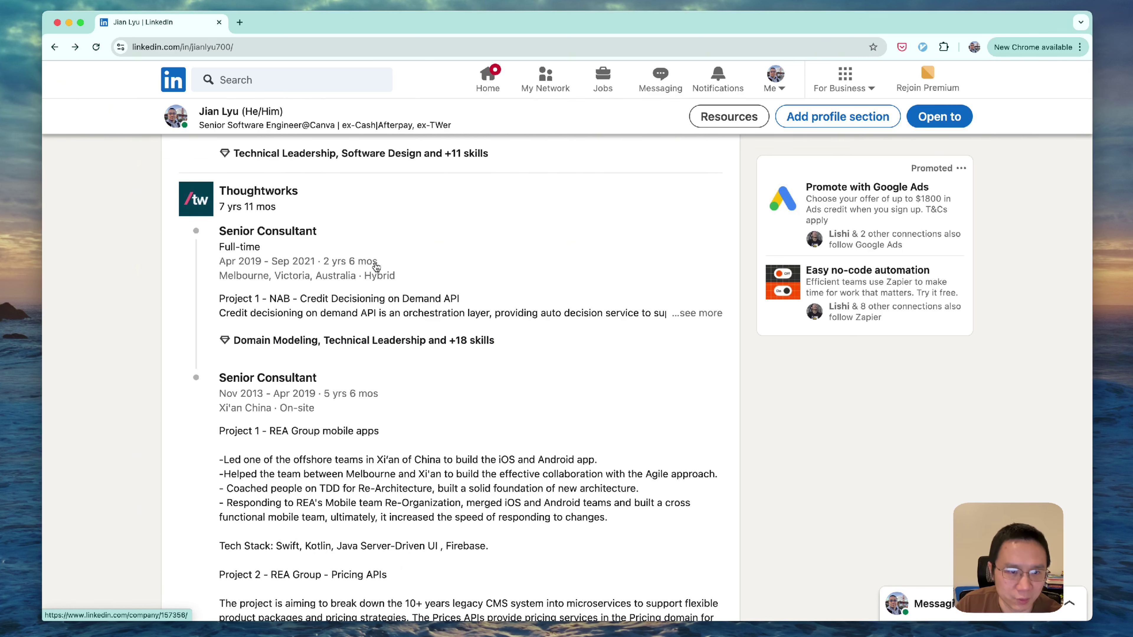
{"action": "left_click", "coordinate": [696, 313]}
{"action": "scroll", "coordinate": [434, 317], "scroll_direction": "down", "scroll_amount": 2}
{"action": "scroll", "coordinate": [434, 316], "scroll_direction": "up", "scroll_amount": 1}
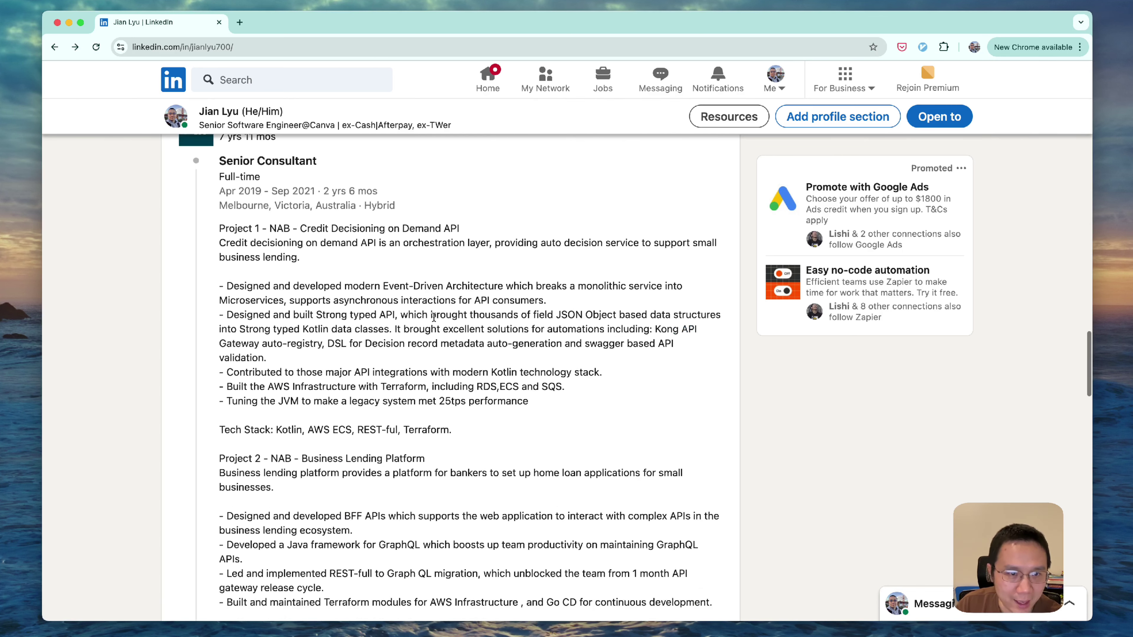
{"action": "scroll", "coordinate": [434, 316], "scroll_direction": "up", "scroll_amount": 1}
{"action": "left_click_drag", "start_coordinate": [218, 147], "coordinate": [273, 261]}
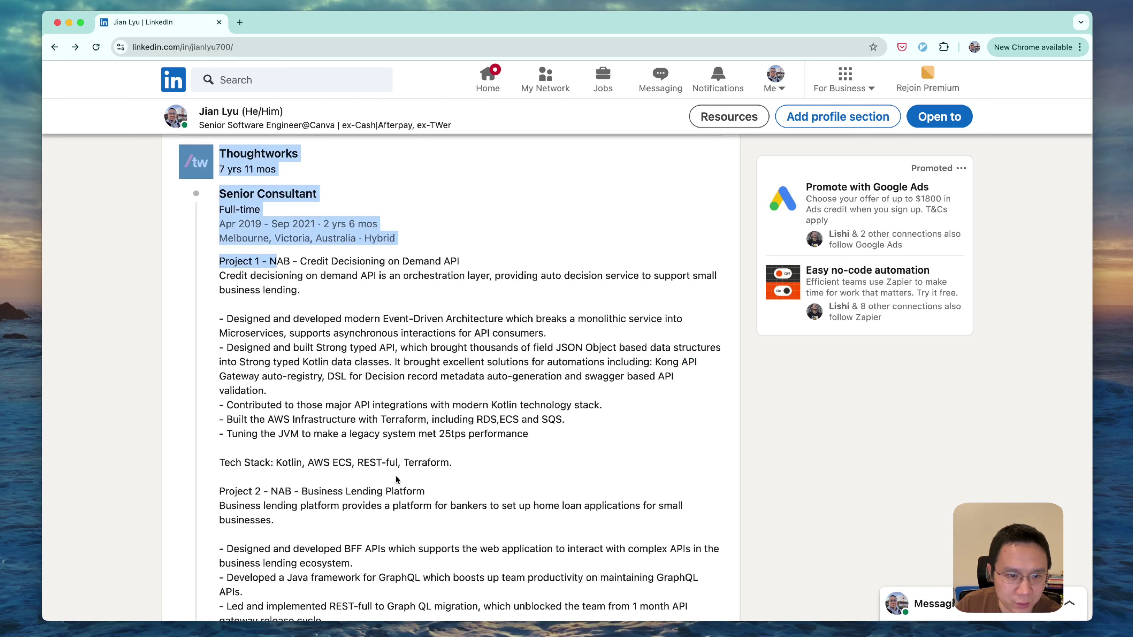
{"action": "left_click", "coordinate": [355, 488]}
Read through the project descriptions and tech stacks of both Thoughtworks Senior Consultant roles
{"action": "scroll", "coordinate": [355, 487], "scroll_direction": "down", "scroll_amount": 7}
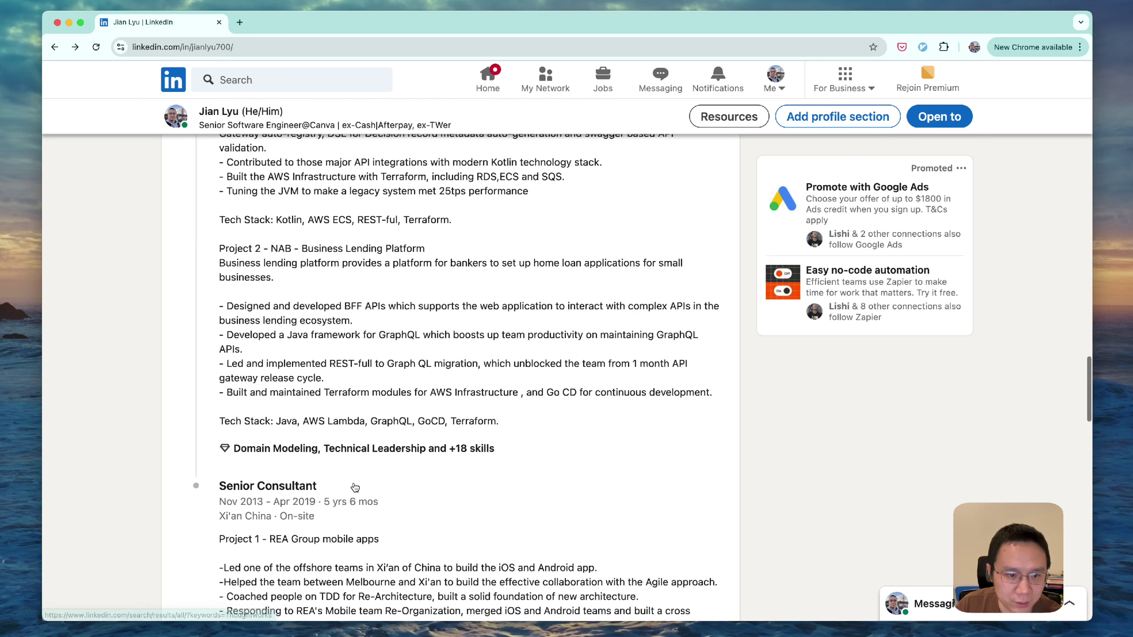
{"action": "scroll", "coordinate": [355, 488], "scroll_direction": "down", "scroll_amount": 4}
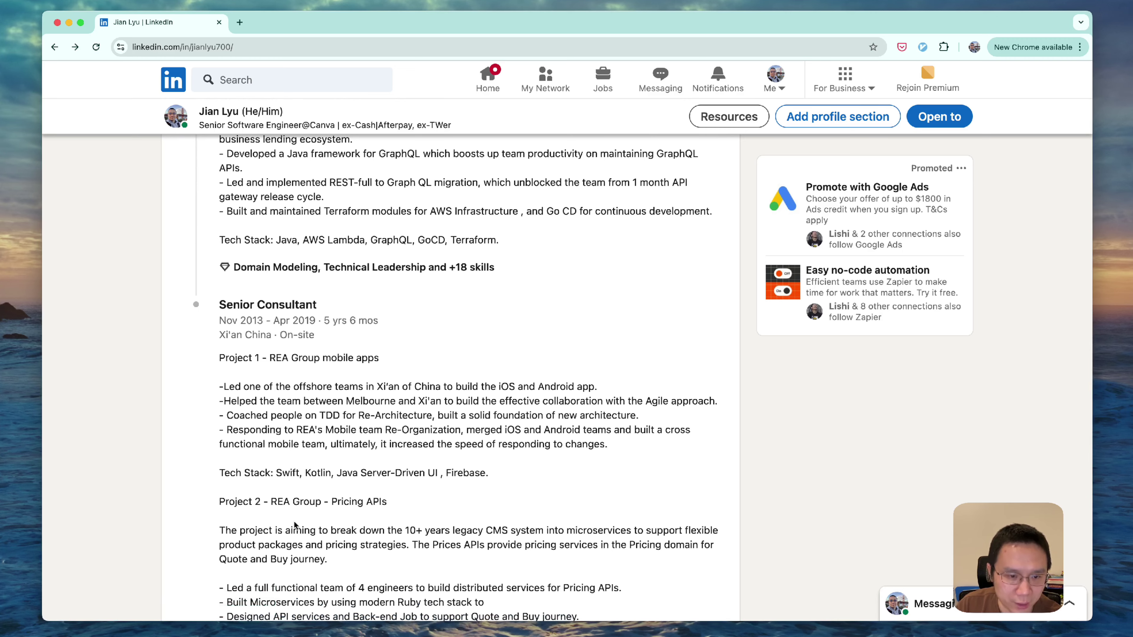
{"action": "scroll", "coordinate": [294, 525], "scroll_direction": "down", "scroll_amount": 3}
{"action": "scroll", "coordinate": [467, 398], "scroll_direction": "up", "scroll_amount": 10}
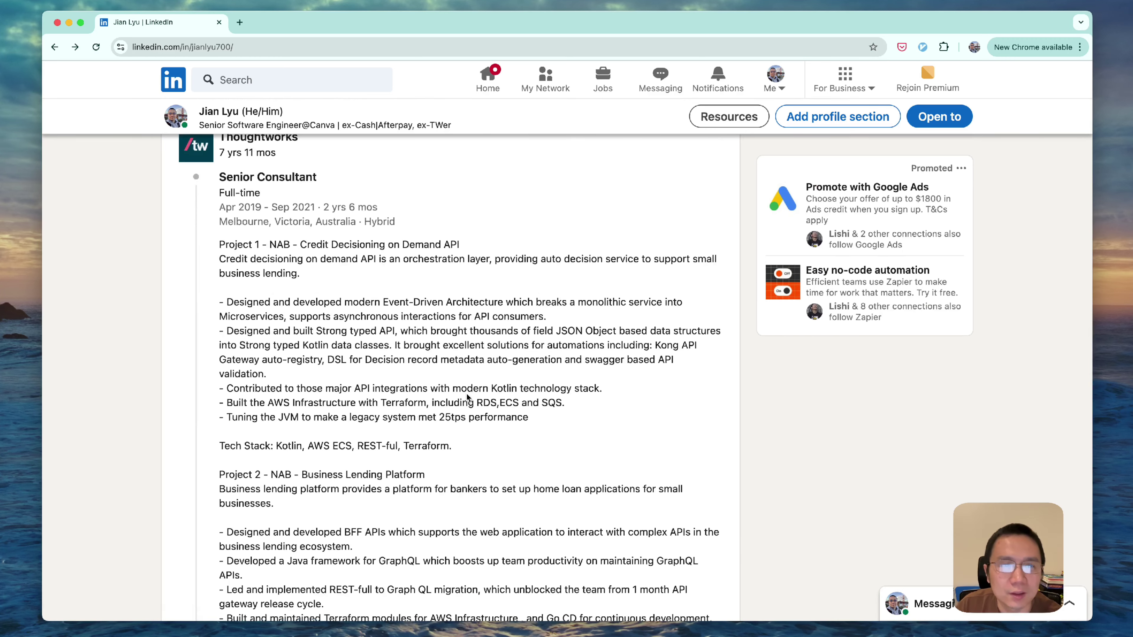
Look over the remaining profile sections below Experience, including Skills, Publications and Languages
{"action": "scroll", "coordinate": [467, 395], "scroll_direction": "down", "scroll_amount": 20}
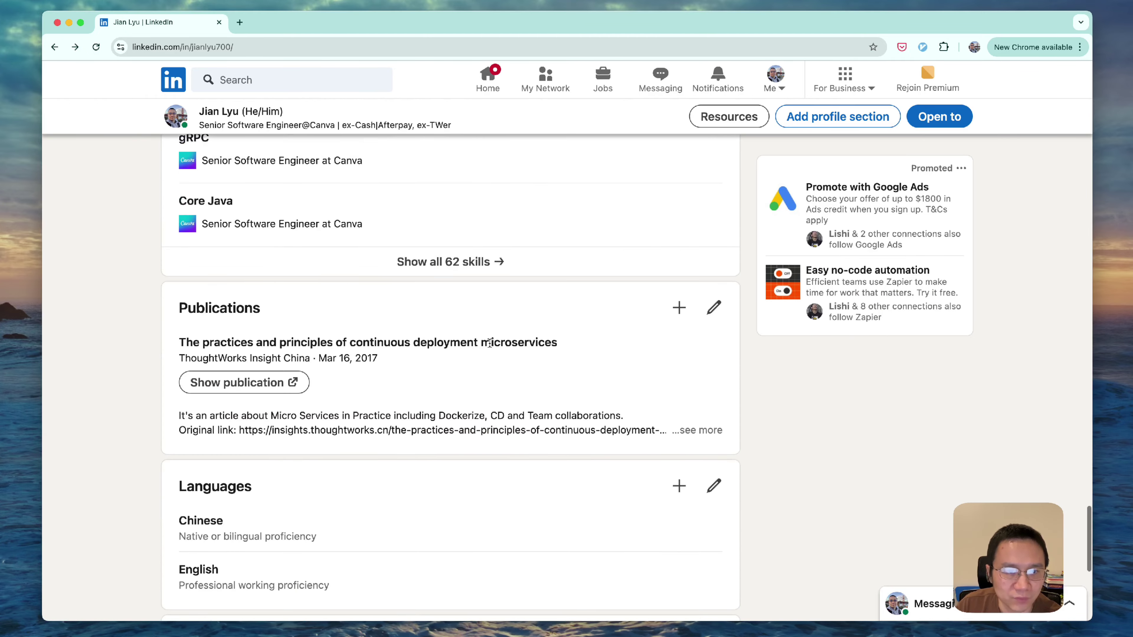
{"action": "scroll", "coordinate": [489, 342], "scroll_direction": "down", "scroll_amount": 3}
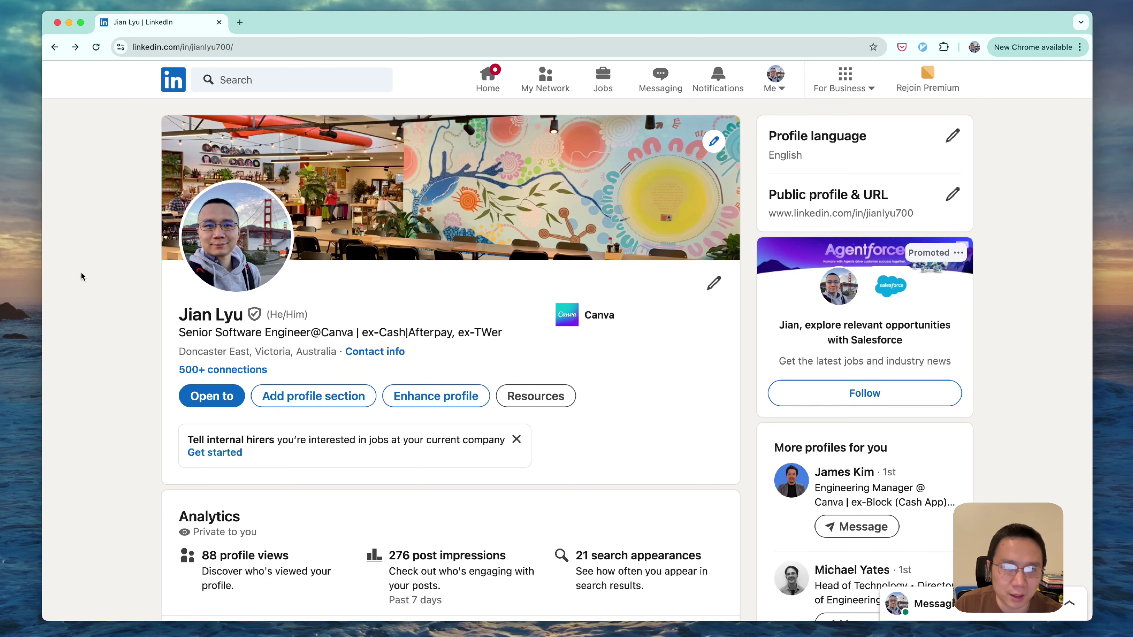
Open the profile's open-to-work preferences for finding a new job
{"action": "left_click", "coordinate": [218, 395]}
{"action": "scroll", "coordinate": [218, 396], "scroll_direction": "down", "scroll_amount": 3}
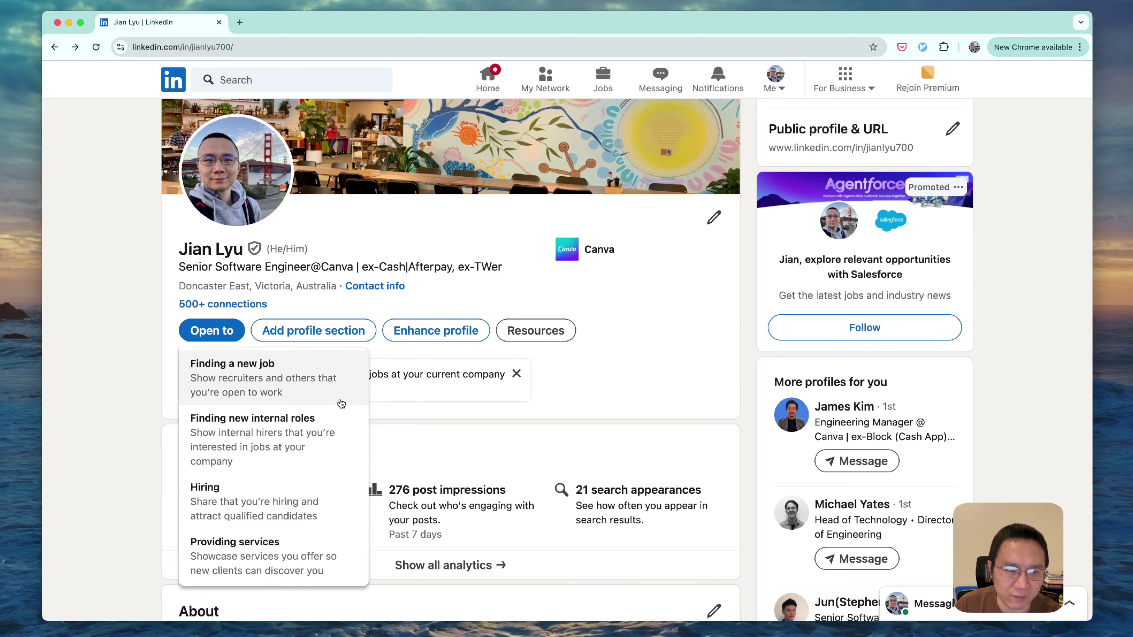
{"action": "left_click", "coordinate": [279, 395]}
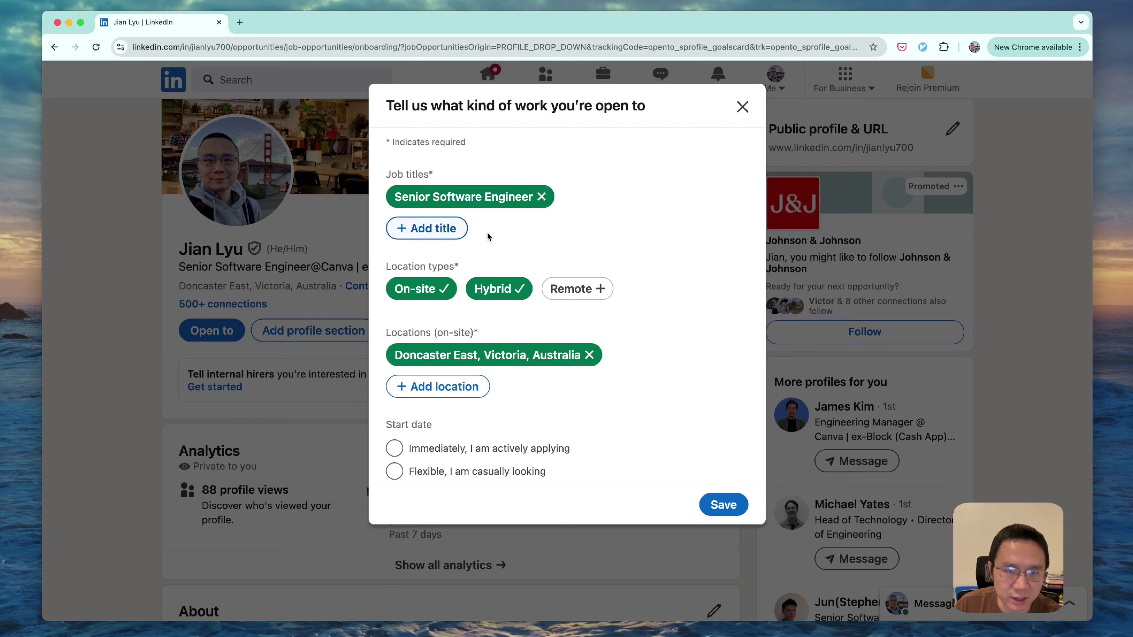
Set the location types to Hybrid and Remote by adding Remote and removing On-site
{"action": "left_click", "coordinate": [444, 232]}
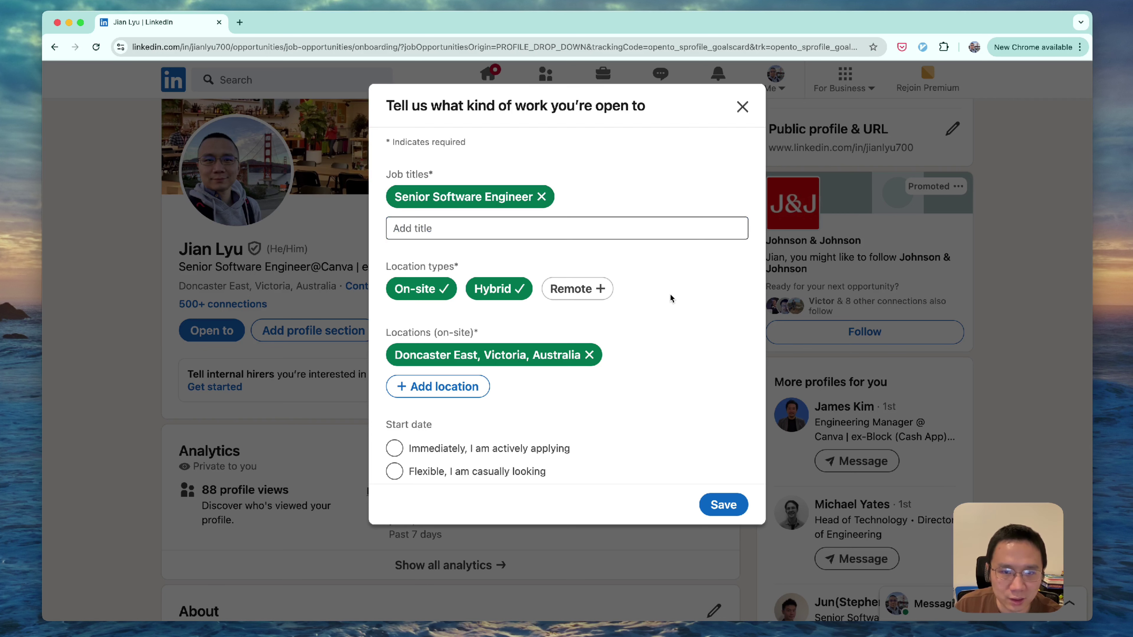
{"action": "left_click", "coordinate": [564, 297]}
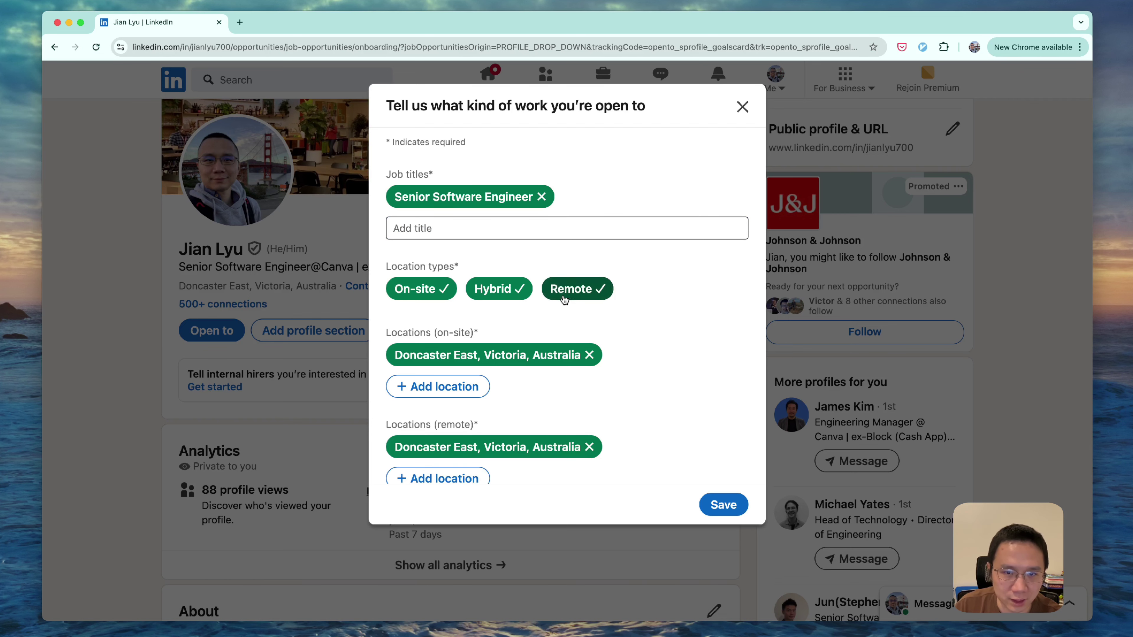
{"action": "left_click", "coordinate": [443, 292]}
{"action": "scroll", "coordinate": [703, 360], "scroll_direction": "up", "scroll_amount": 1}
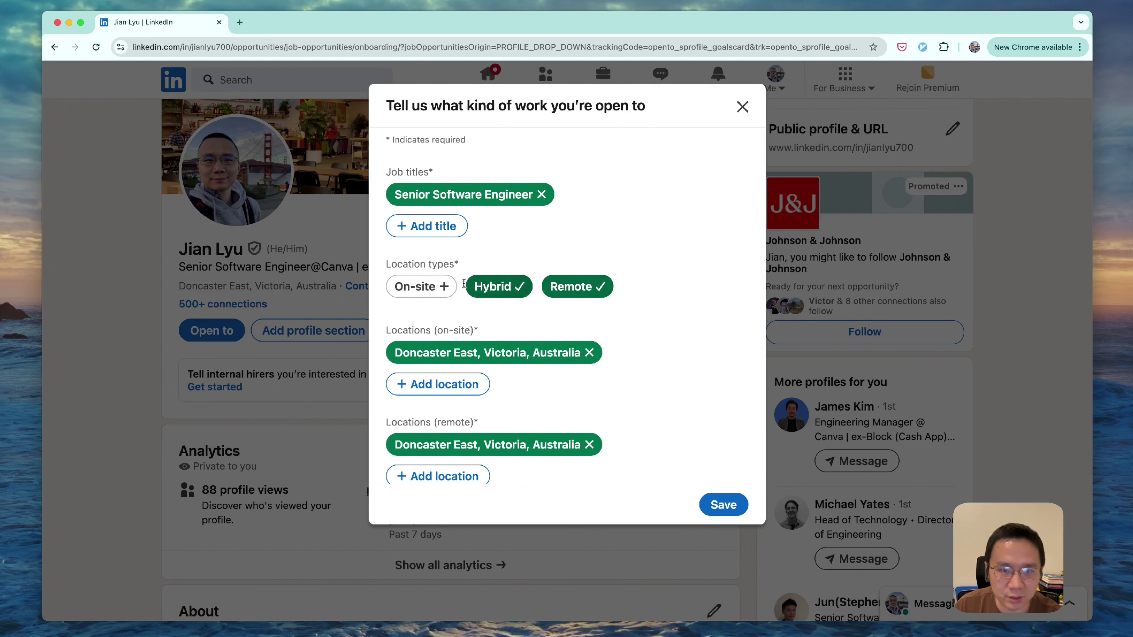
Review the on-site and remote locations and set the start date to "Flexible, I am casually looking"
{"action": "scroll", "coordinate": [748, 359], "scroll_direction": "down", "scroll_amount": 2}
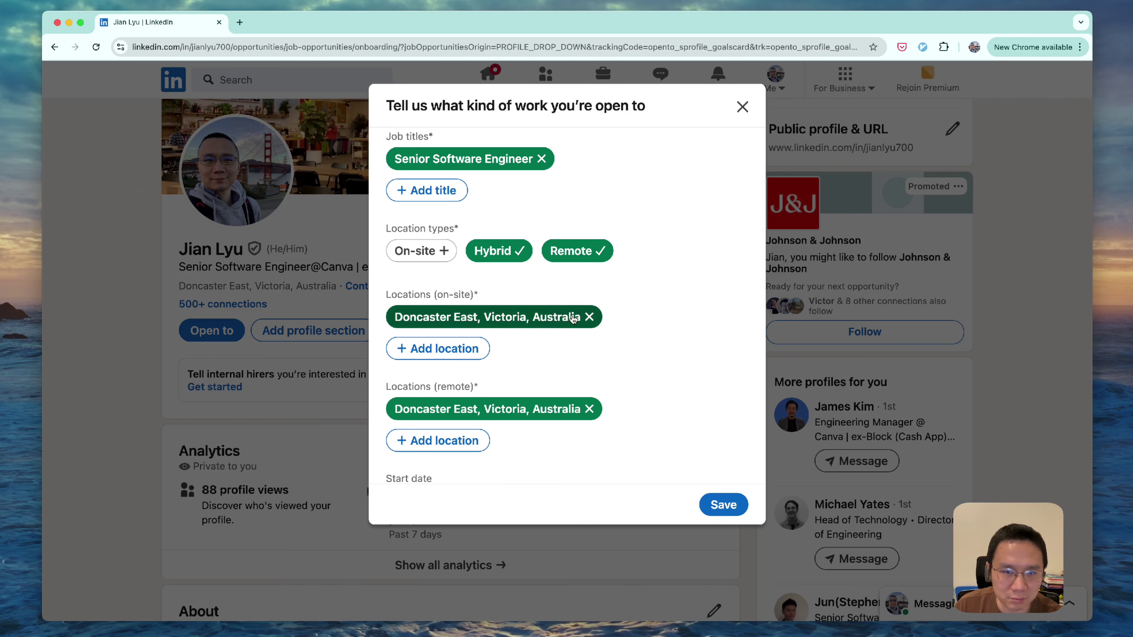
{"action": "scroll", "coordinate": [635, 374], "scroll_direction": "down", "scroll_amount": 6}
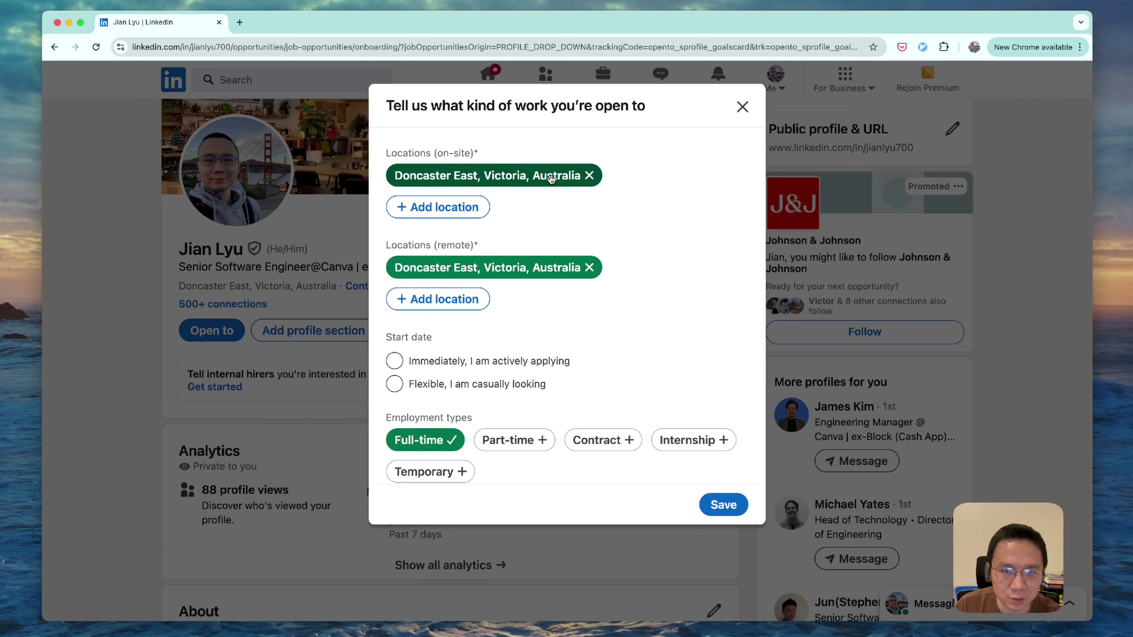
{"action": "scroll", "coordinate": [628, 357], "scroll_direction": "down", "scroll_amount": 1}
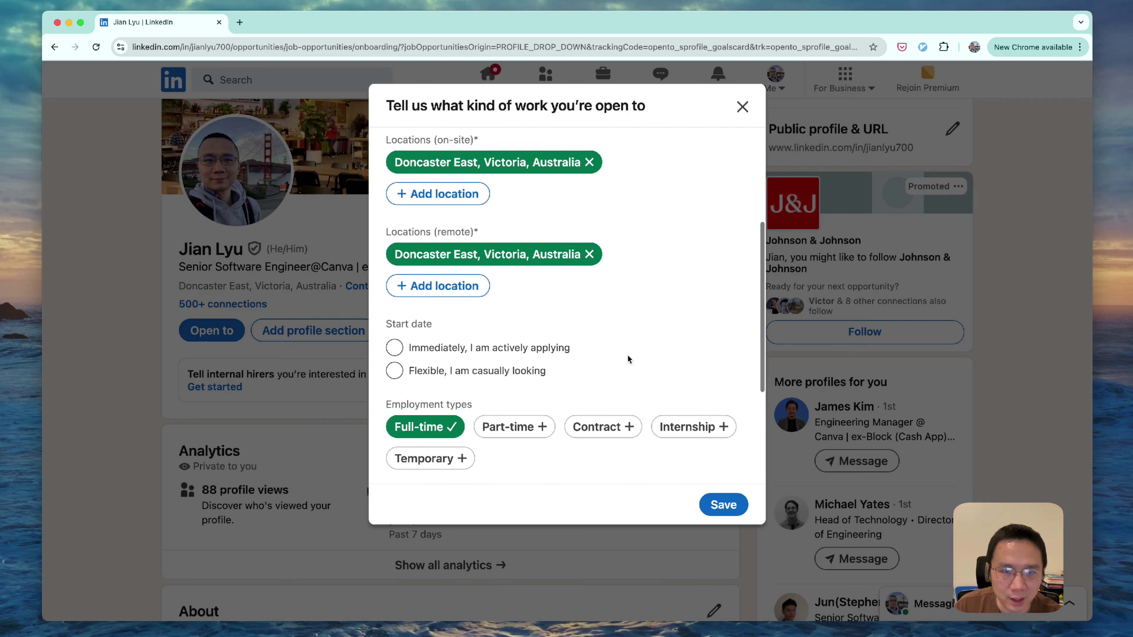
{"action": "left_click", "coordinate": [503, 349]}
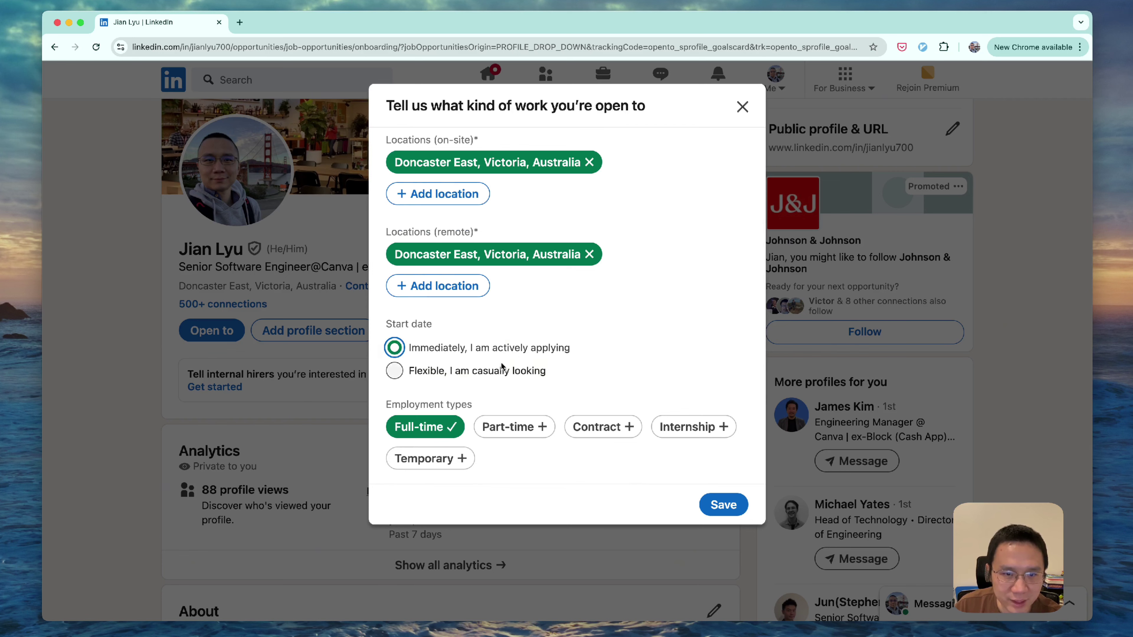
{"action": "left_click", "coordinate": [496, 374]}
Compare the two visibility options, make the open-to-work status visible to all LinkedIn members, and save the preferences
{"action": "scroll", "coordinate": [614, 388], "scroll_direction": "down", "scroll_amount": 5}
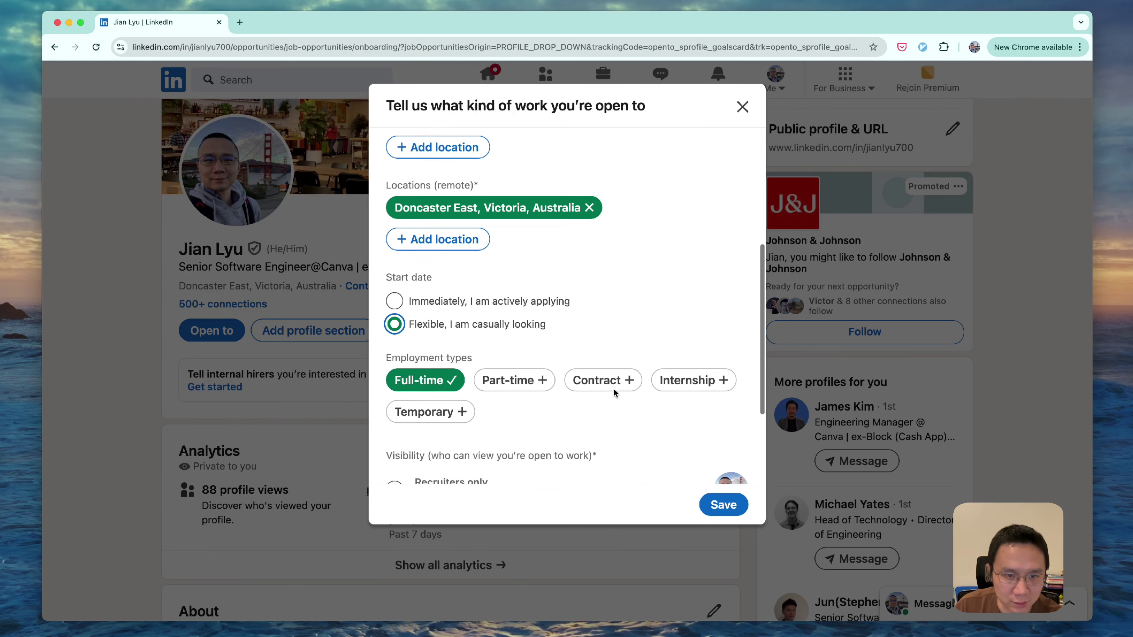
{"action": "scroll", "coordinate": [580, 424], "scroll_direction": "down", "scroll_amount": 1}
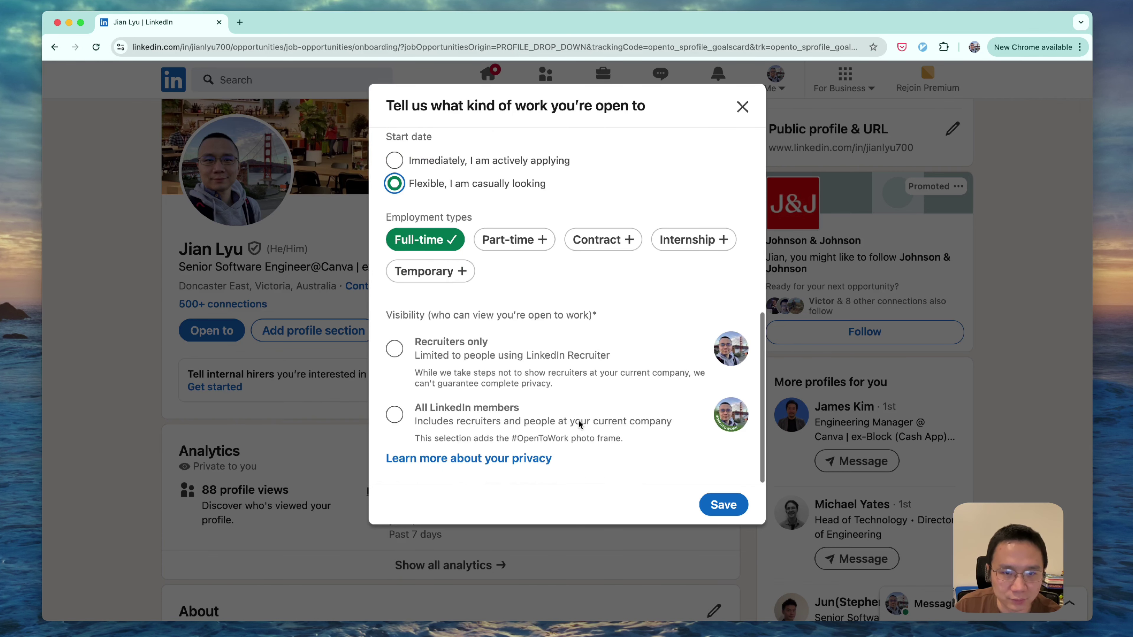
{"action": "left_click", "coordinate": [513, 417]}
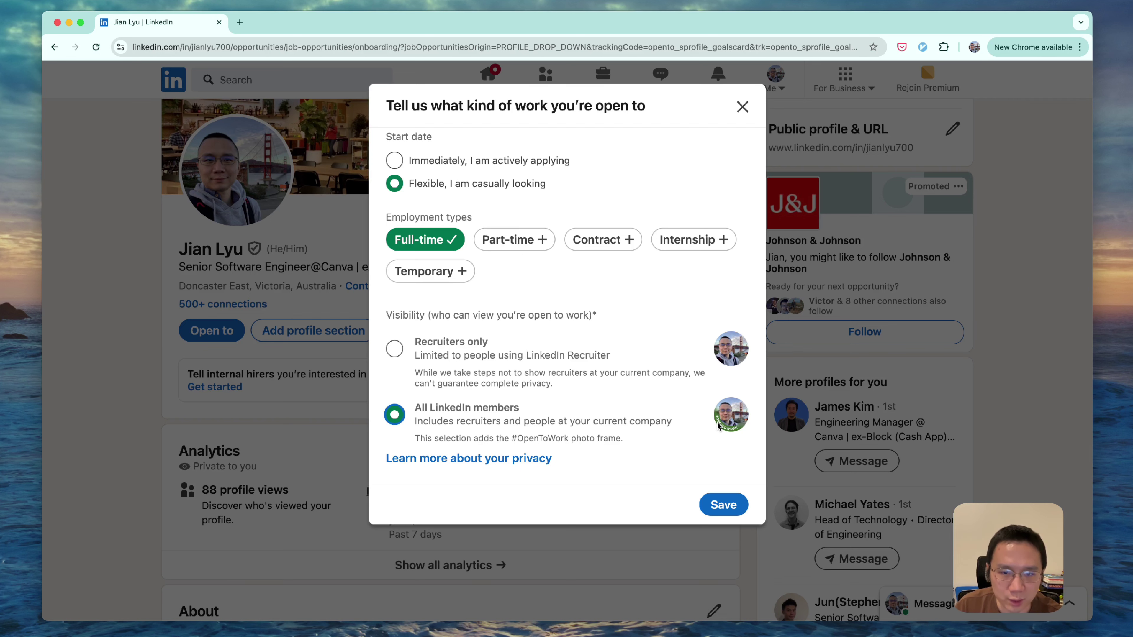
{"action": "left_click", "coordinate": [477, 352]}
{"action": "left_click", "coordinate": [476, 413]}
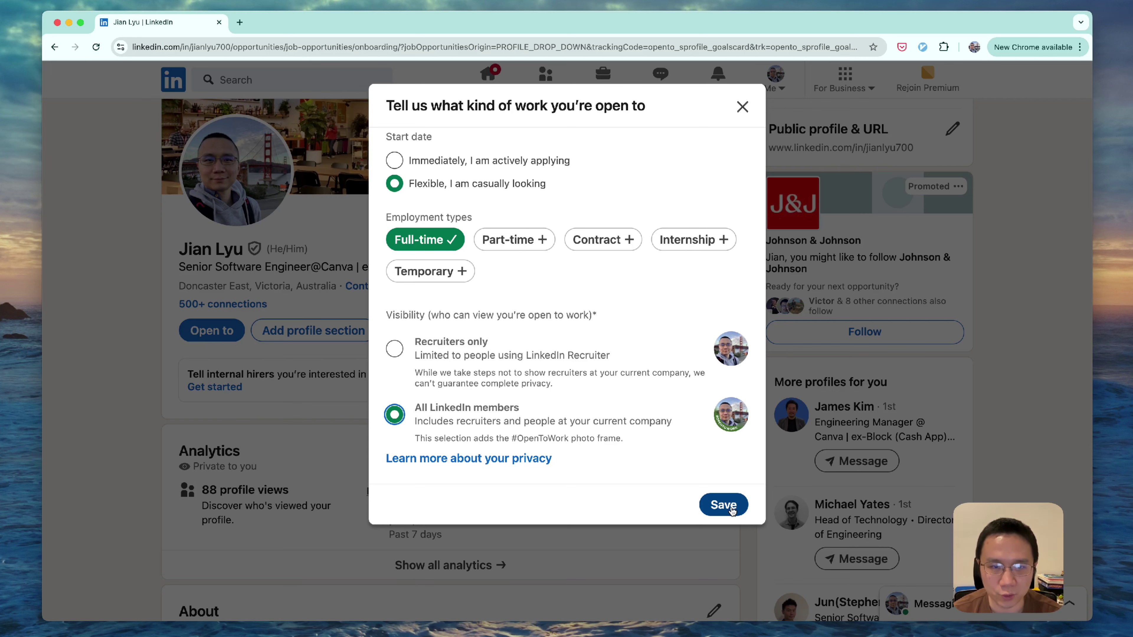
{"action": "left_click", "coordinate": [731, 510]}
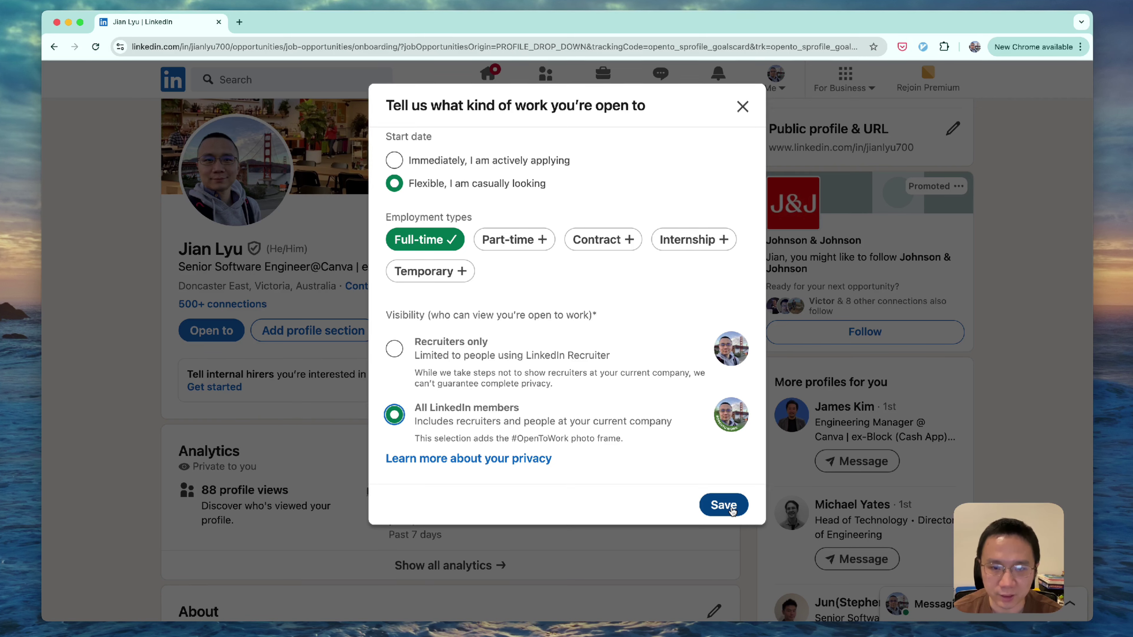